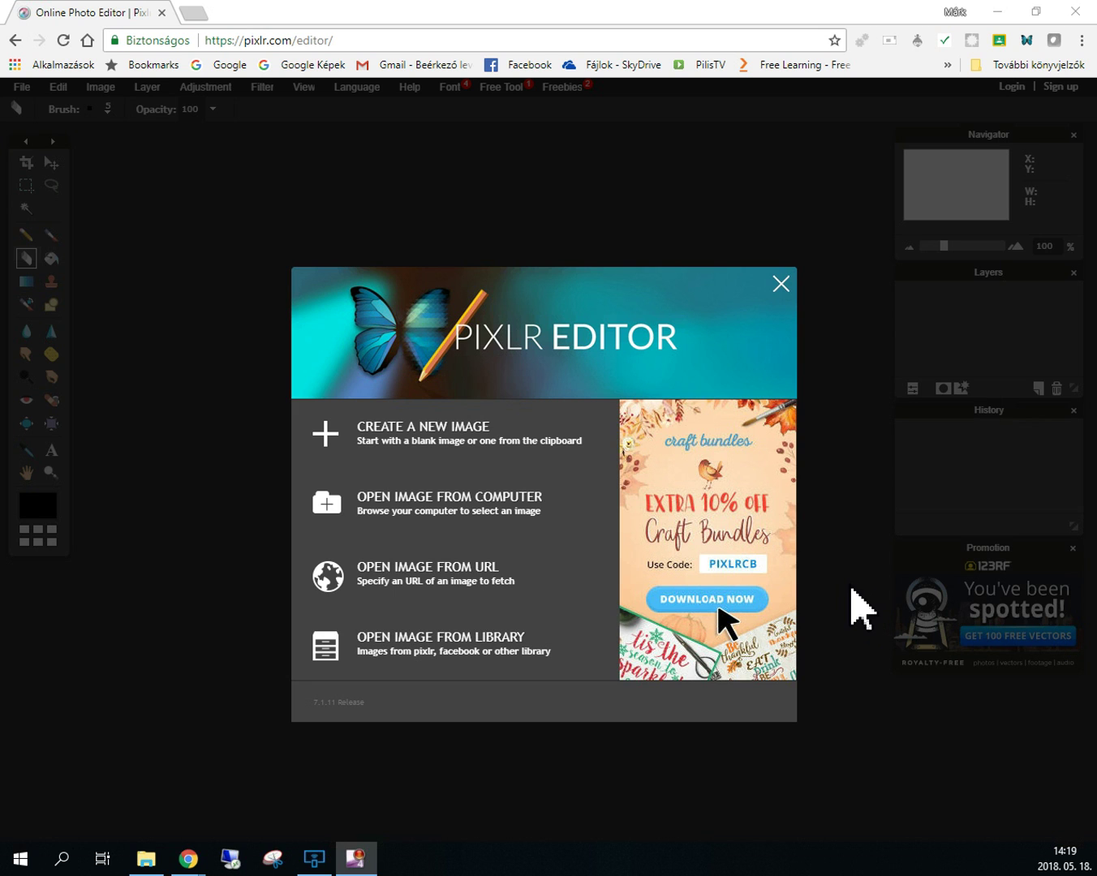
Open 02_utca.jpg from the computer's Képkezelés folder and enlarge its image window to fill the workspace height
left_click(439, 496)
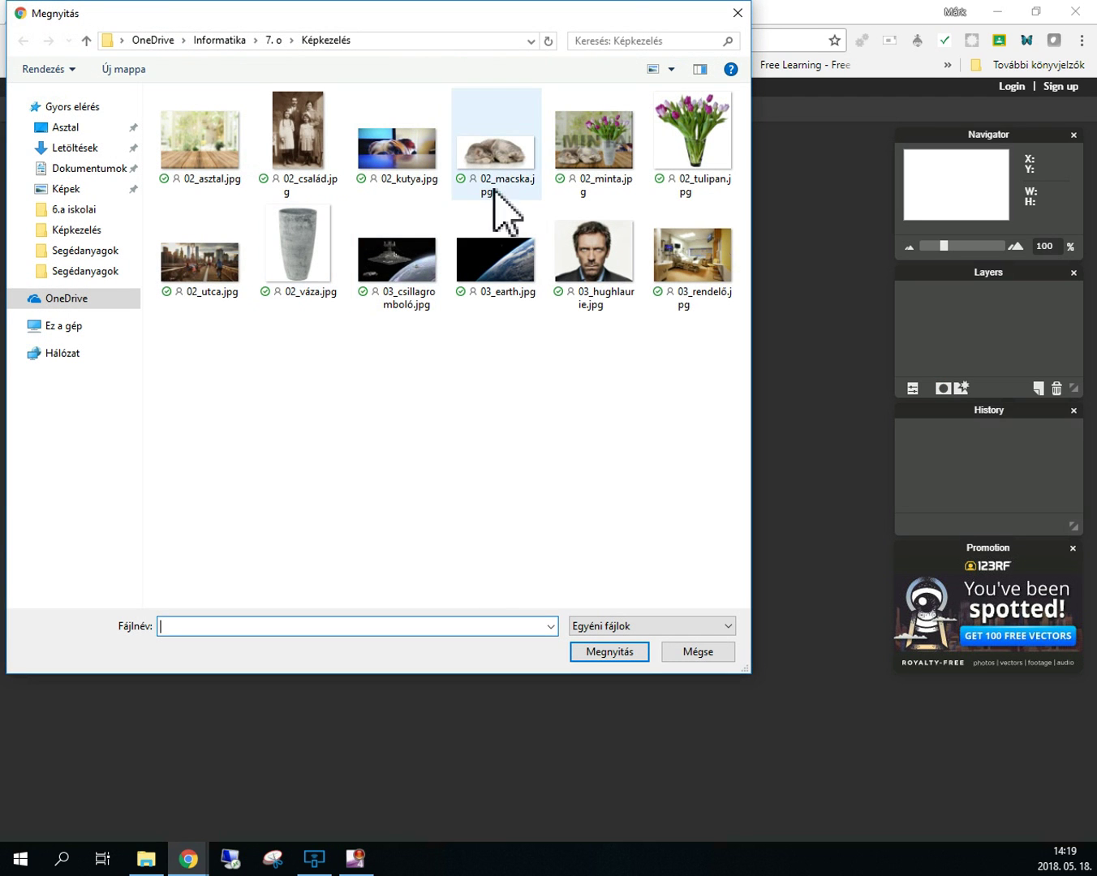
left_click(198, 271)
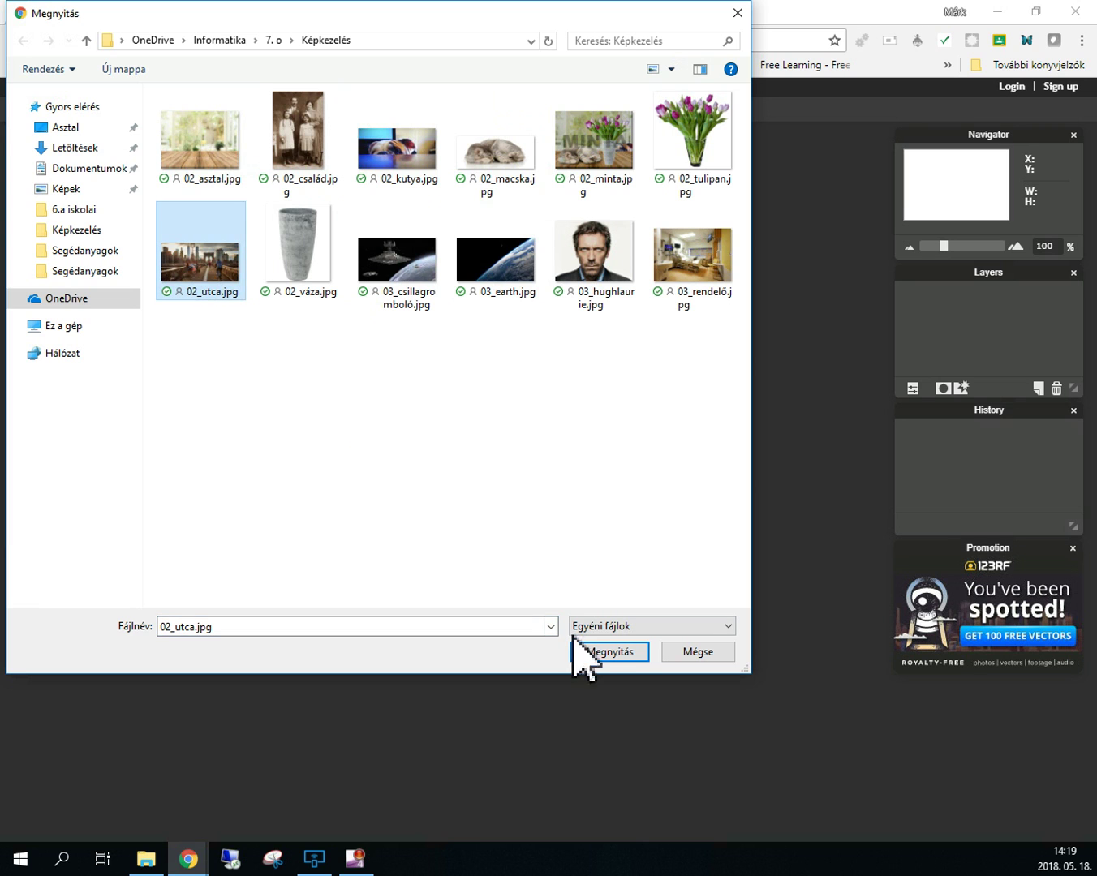
left_click(622, 661)
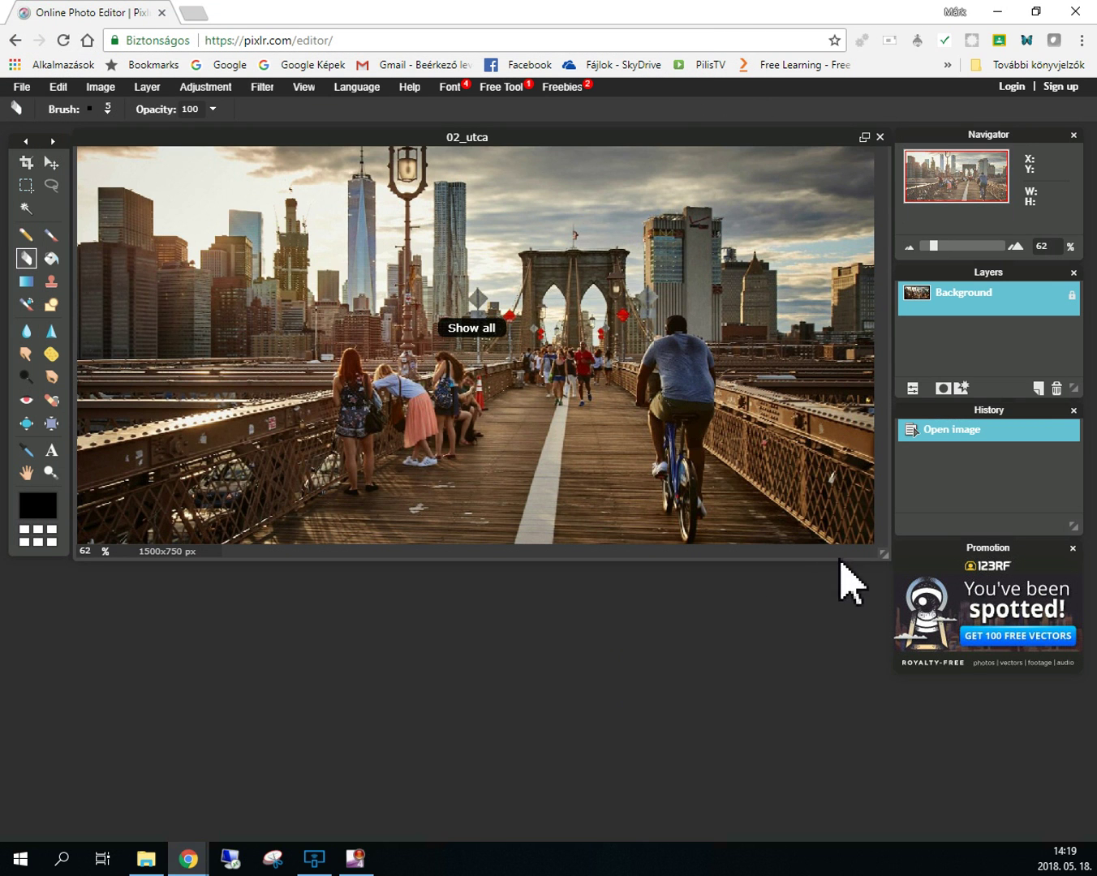
left_click_drag(883, 554, 893, 834)
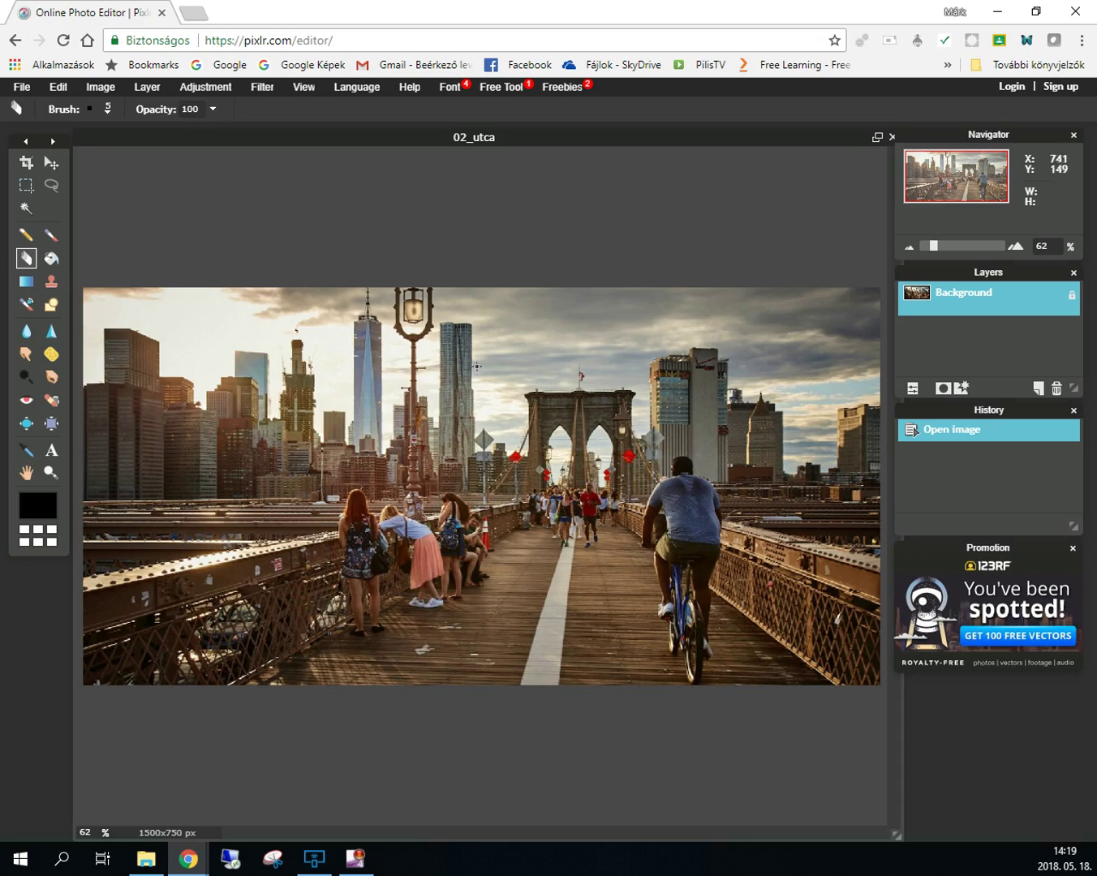
Examine the street photo's detail at high magnification around the road signs and the pedestrians by the railing
scroll(473, 520, "up", 8)
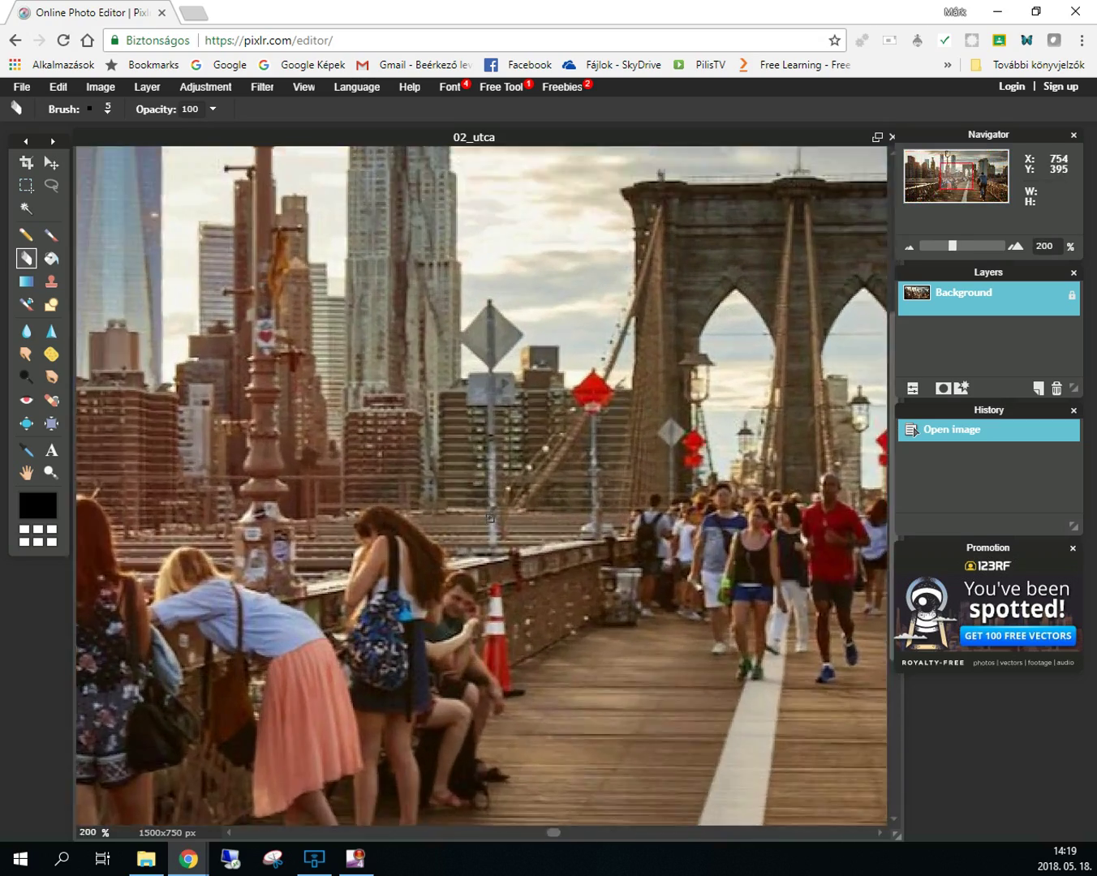
scroll(475, 521, "down", 3)
scroll(693, 563, "up", 2)
scroll(692, 563, "down", 1)
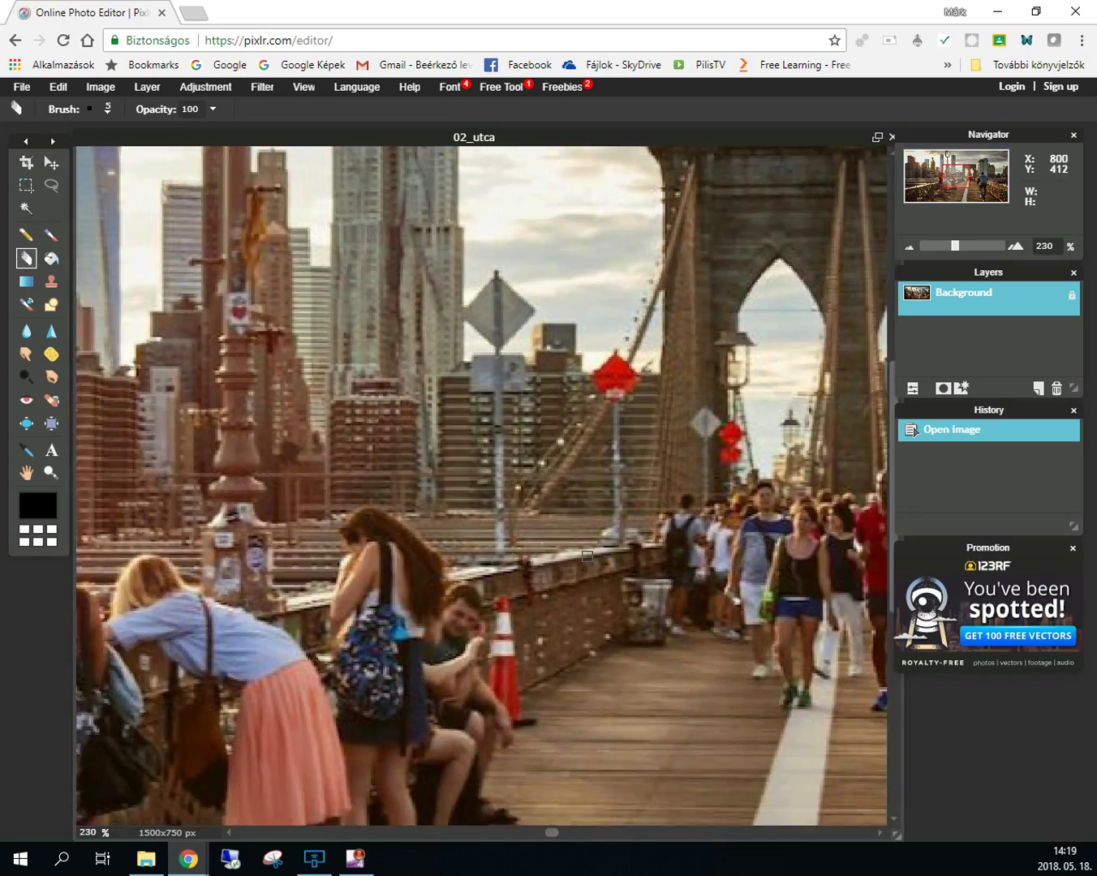
scroll(480, 454, "up", 3)
scroll(477, 276, "down", 3)
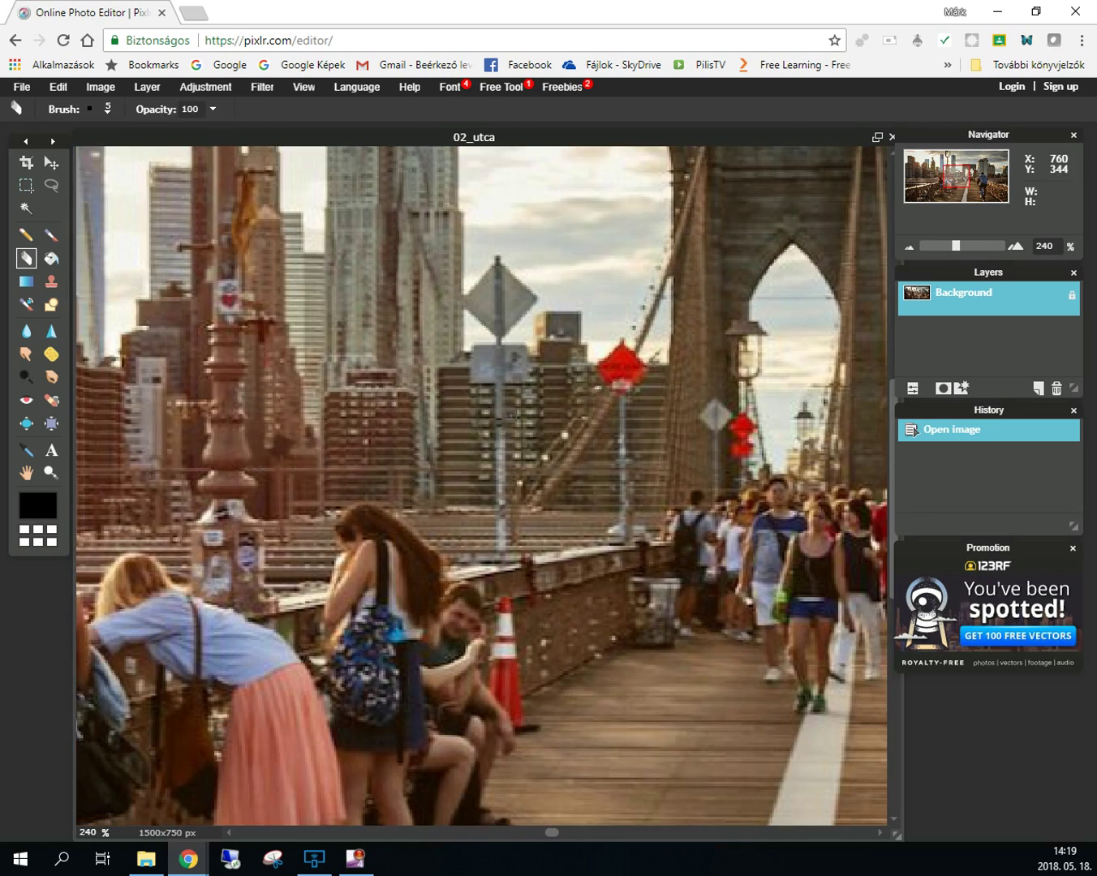
scroll(490, 194, "up", 2)
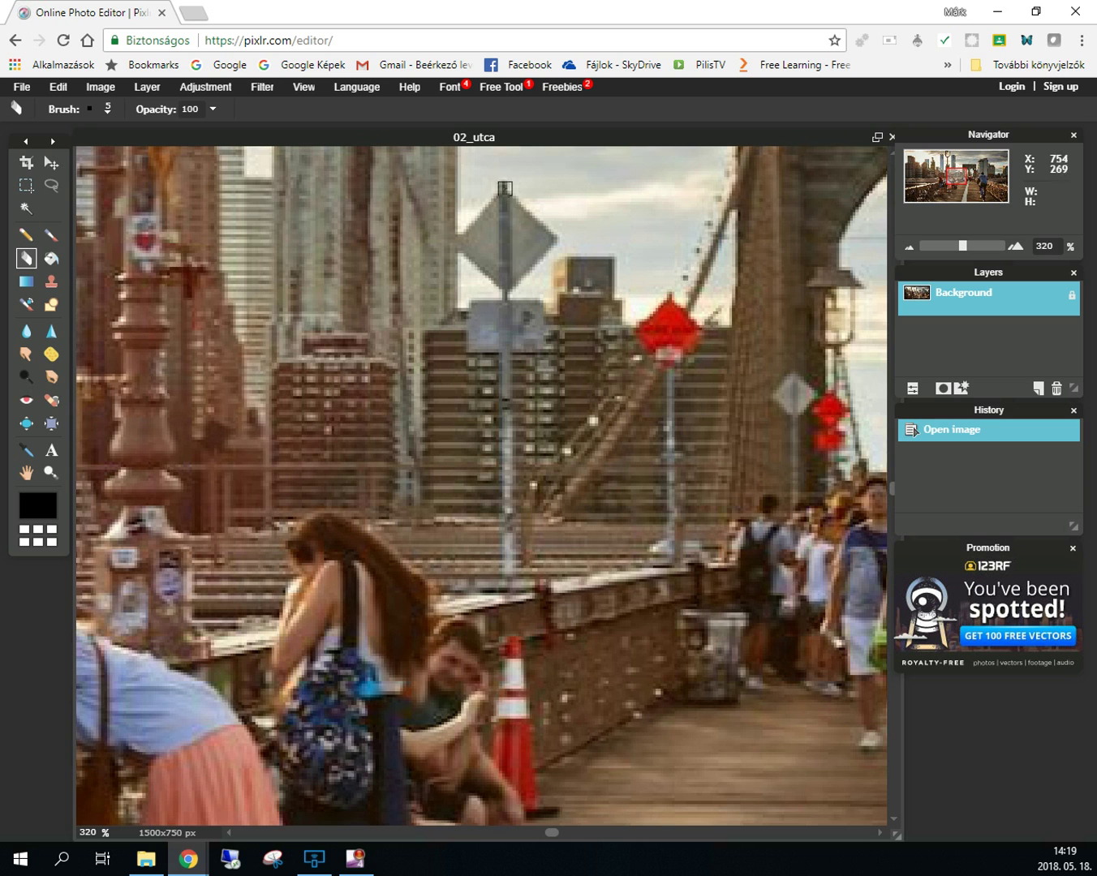
scroll(515, 215, "up", 1)
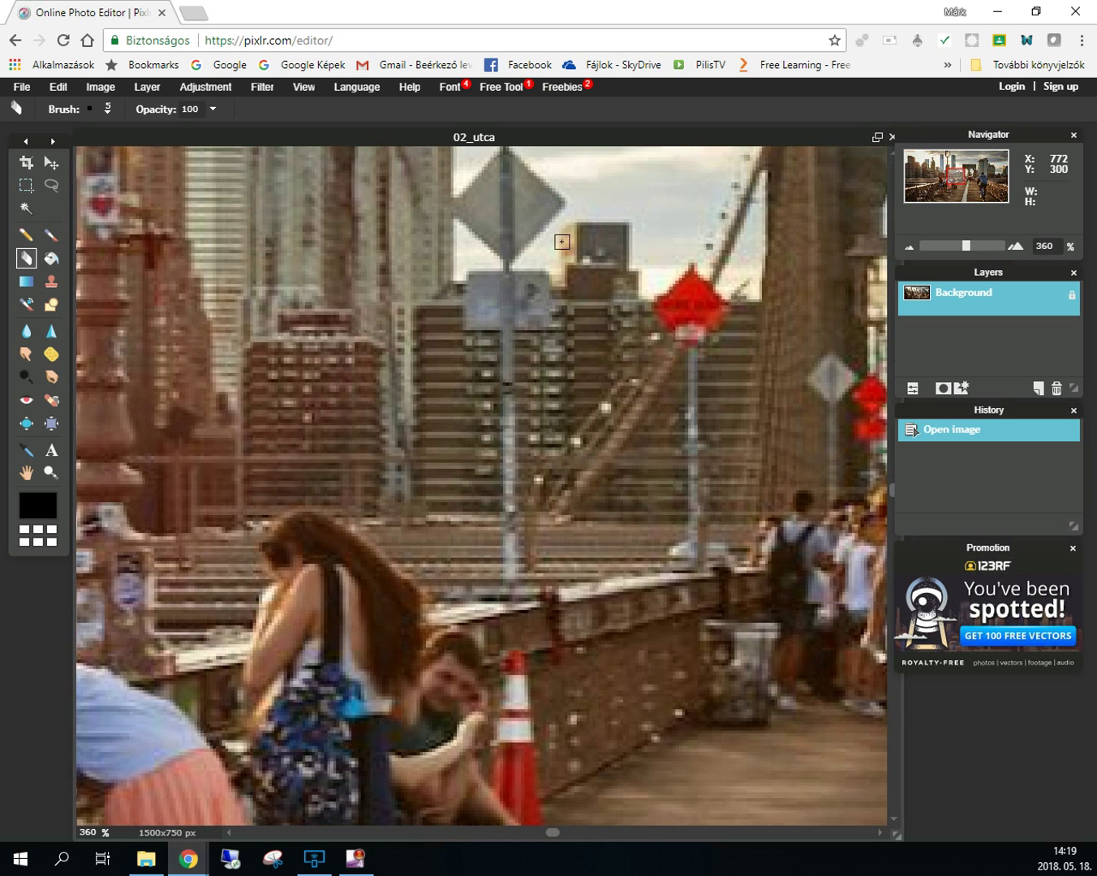
Resize the street image to a width of 3000 pixels with its proportions constrained
left_click(99, 86)
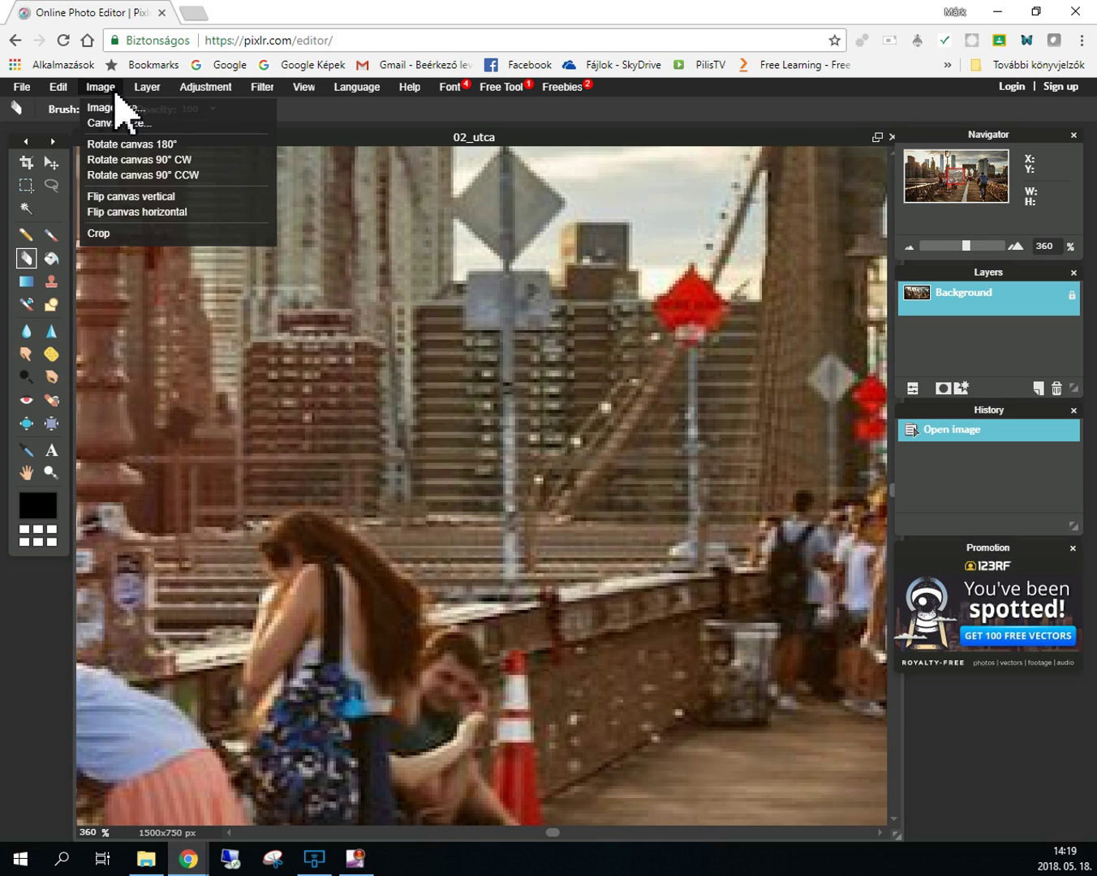
left_click(132, 112)
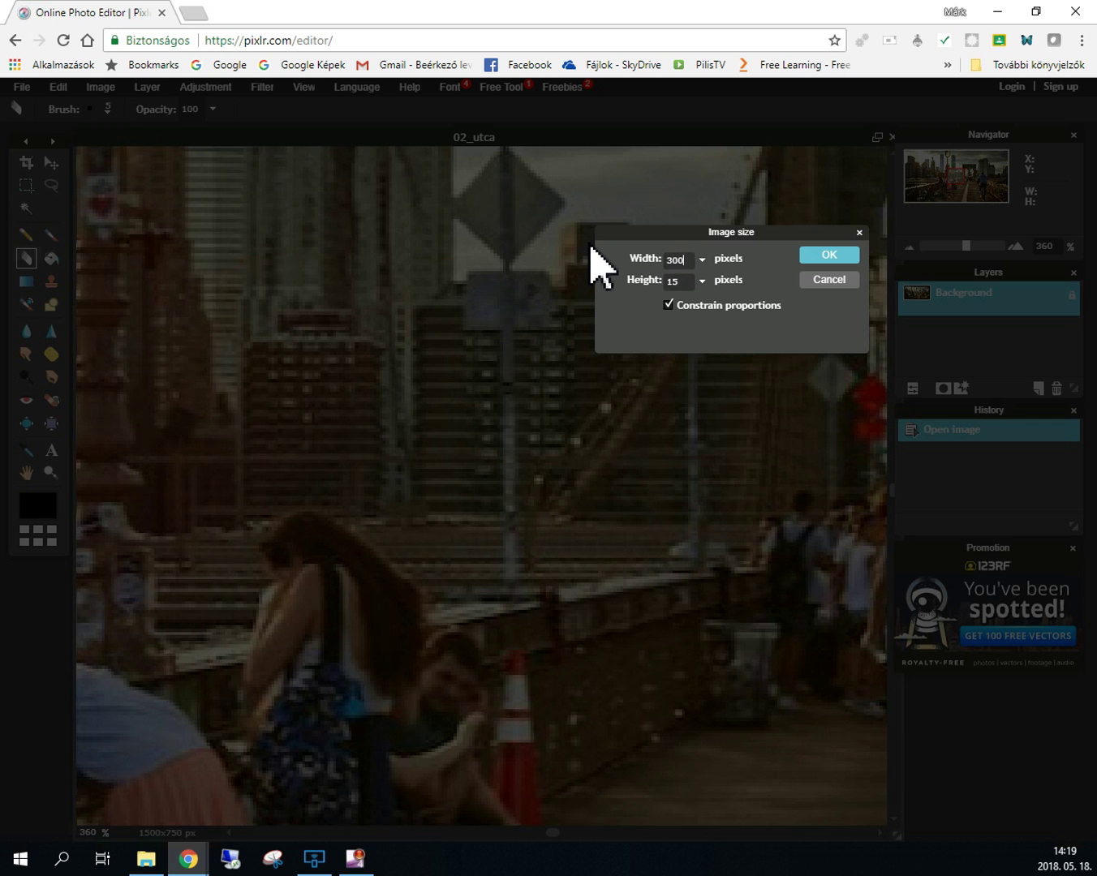
left_click(815, 257)
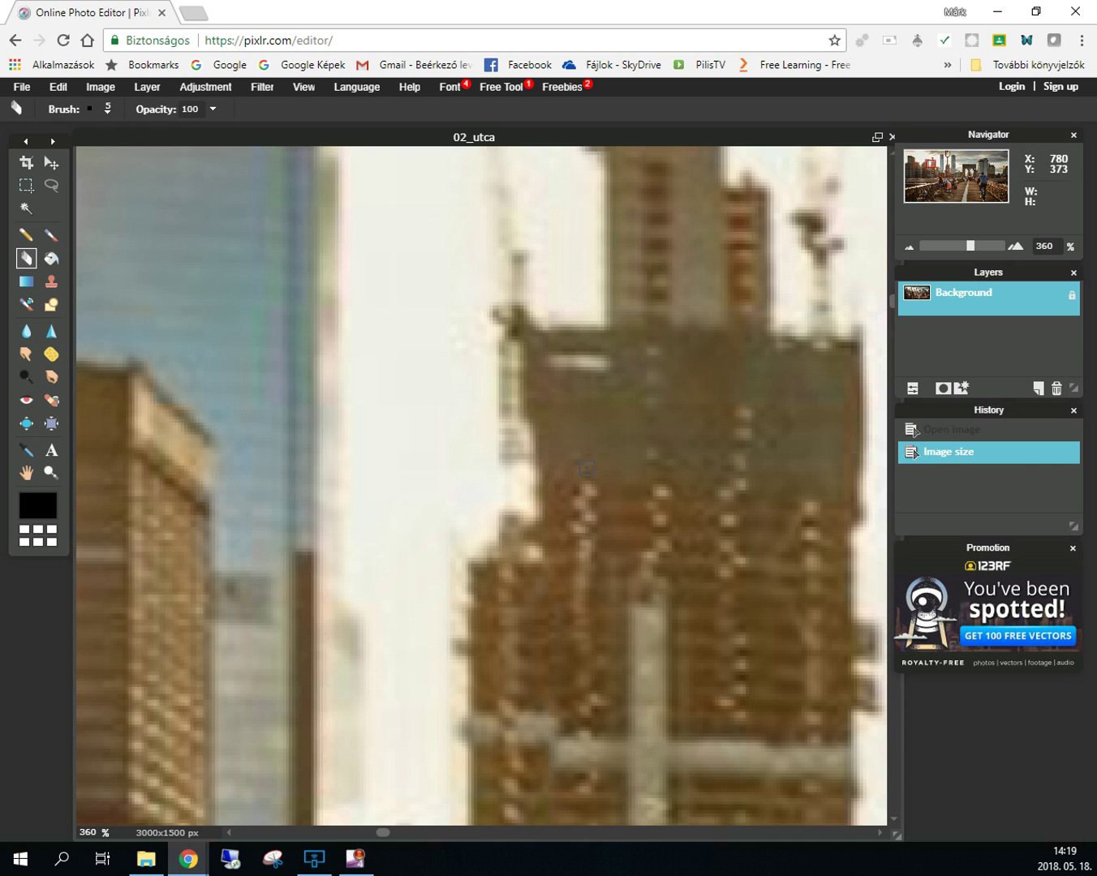
Inspect the sharpness of the enlarged street image across the buildings, signs and people at several magnifications
scroll(585, 467, "up", 2)
scroll(591, 458, "down", 3)
scroll(599, 448, "up", 2)
scroll(597, 452, "up", 2)
scroll(596, 456, "down", 6)
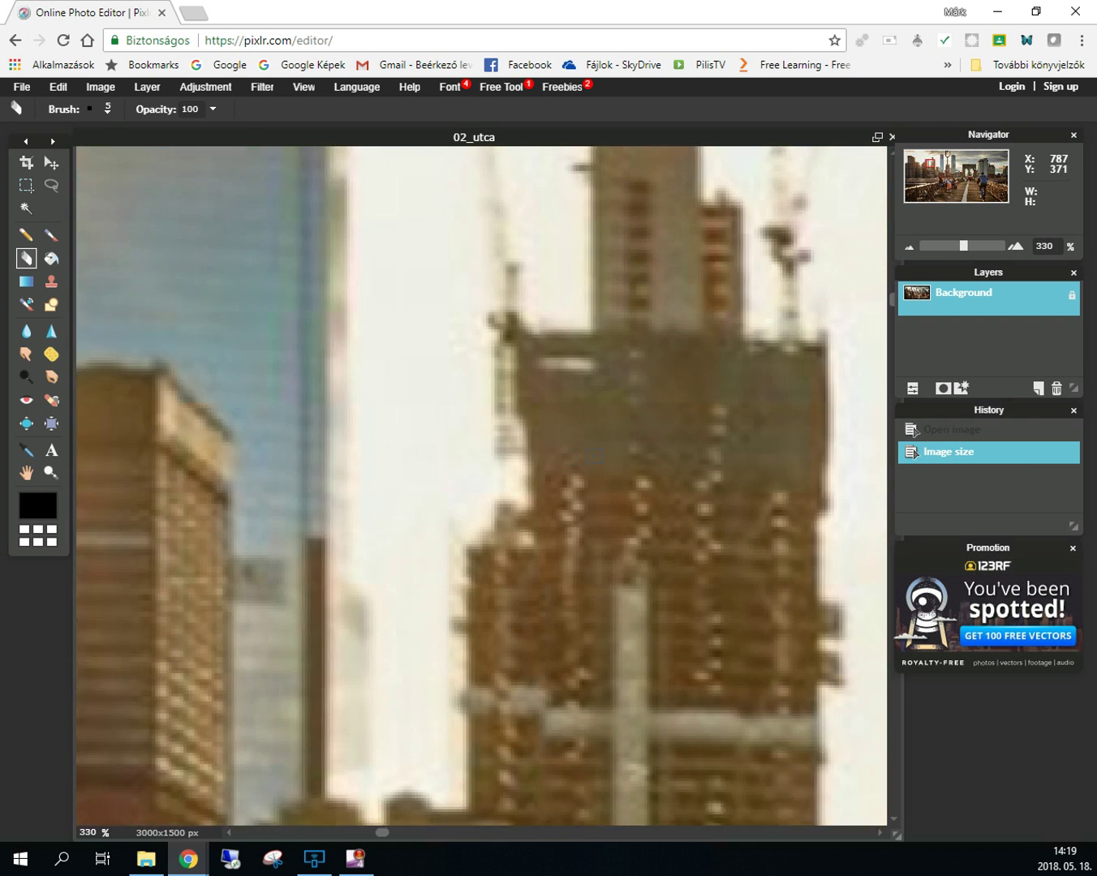
scroll(595, 456, "down", 4)
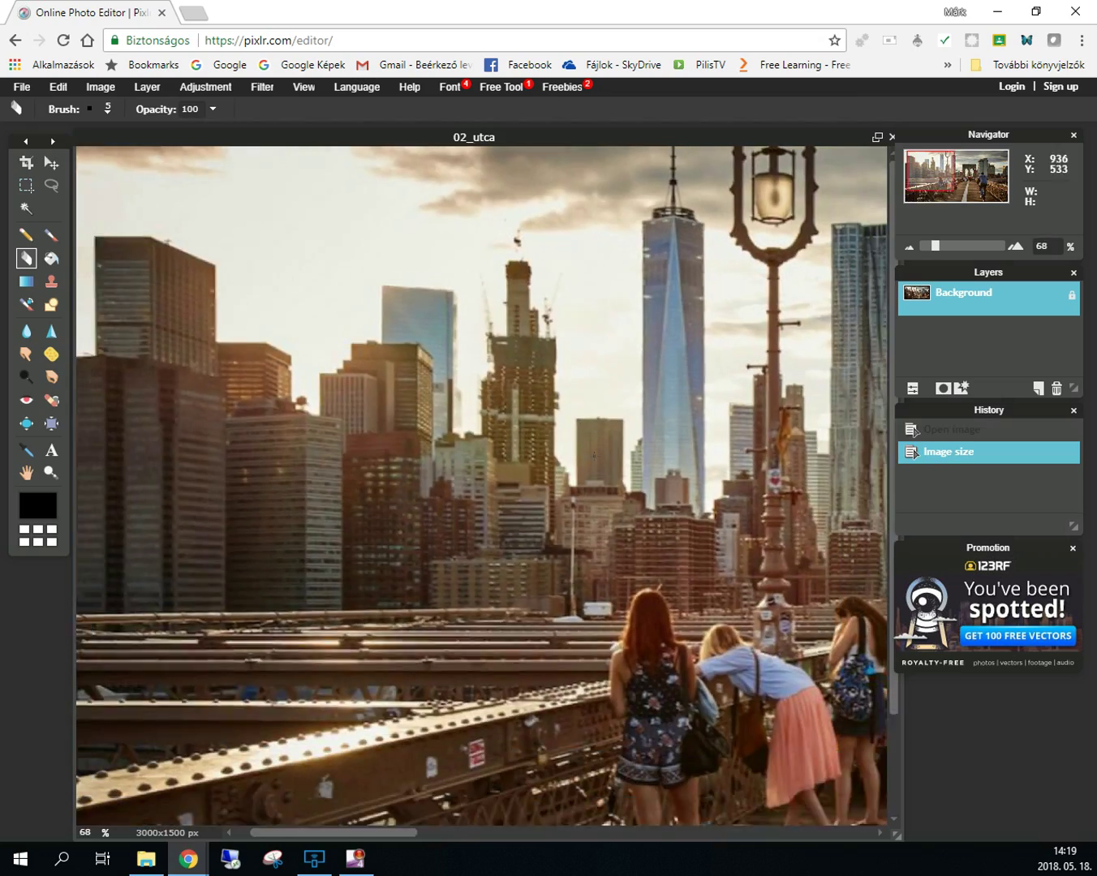
scroll(827, 424, "down", 5)
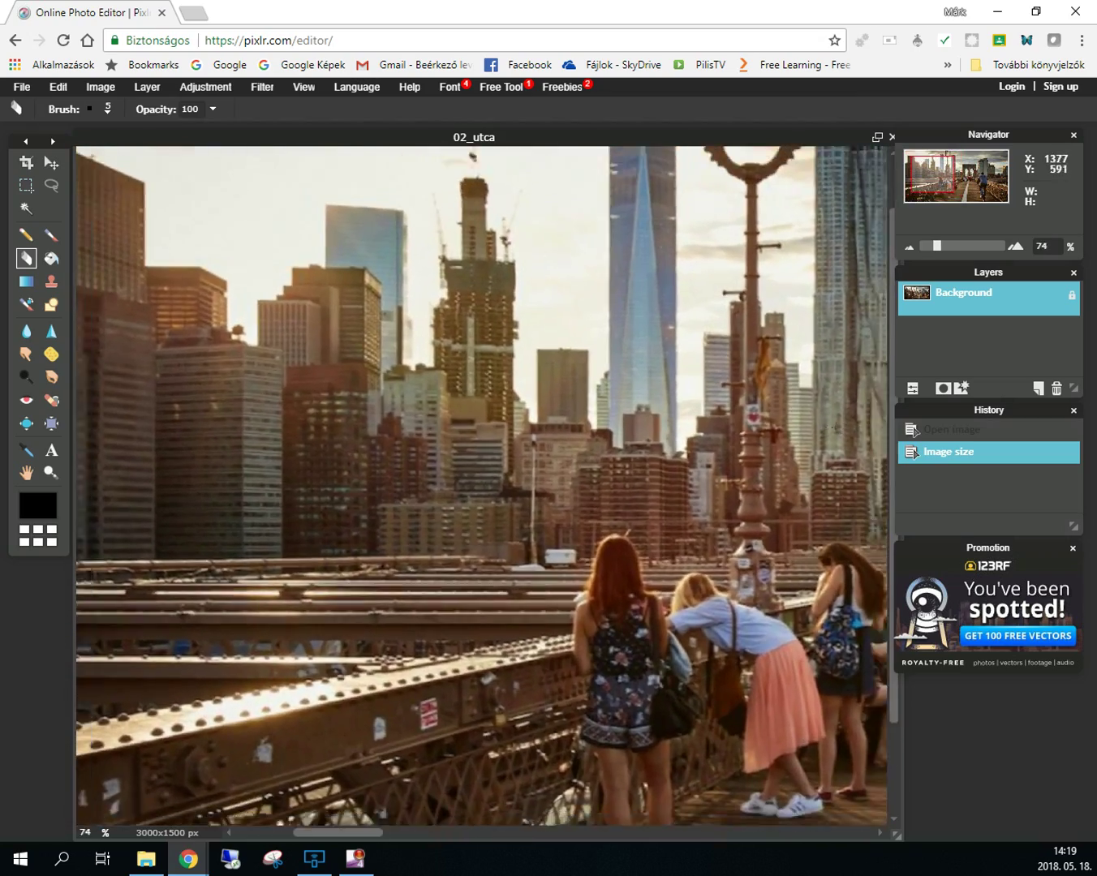
scroll(469, 416, "up", 5)
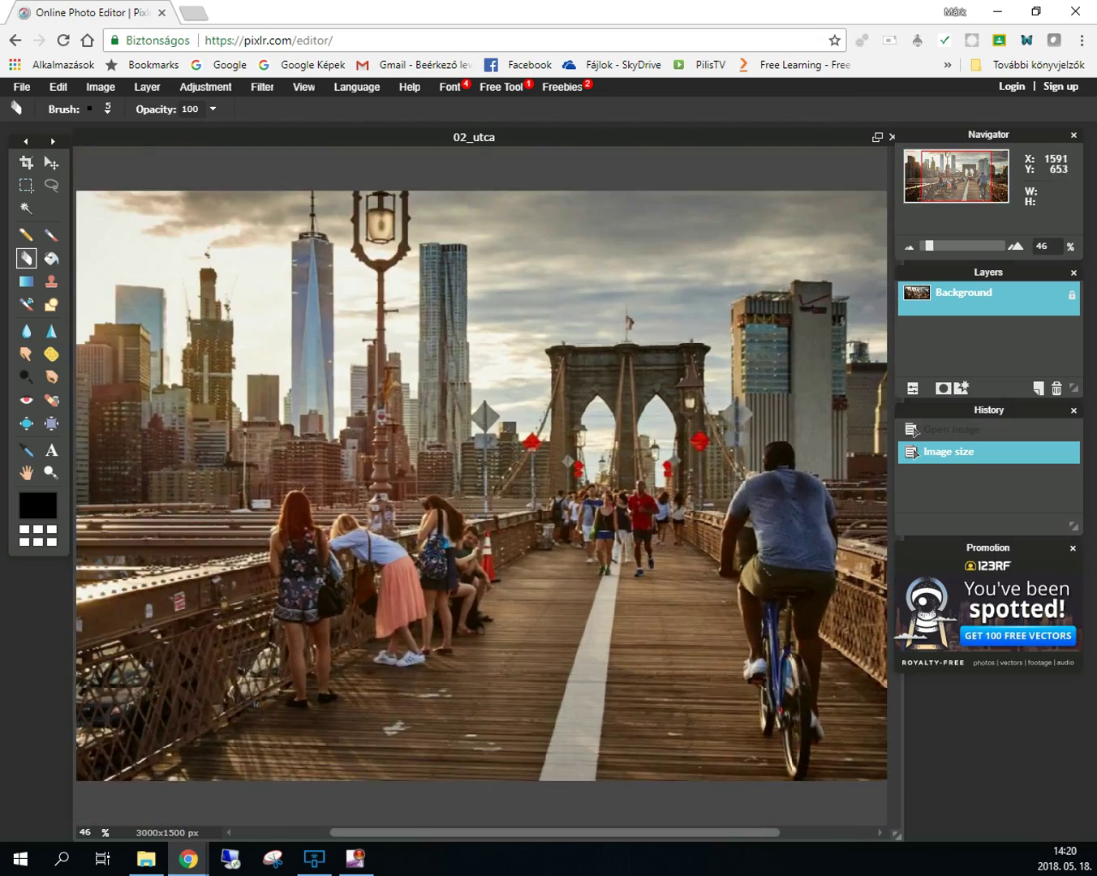
scroll(484, 304, "up", 3)
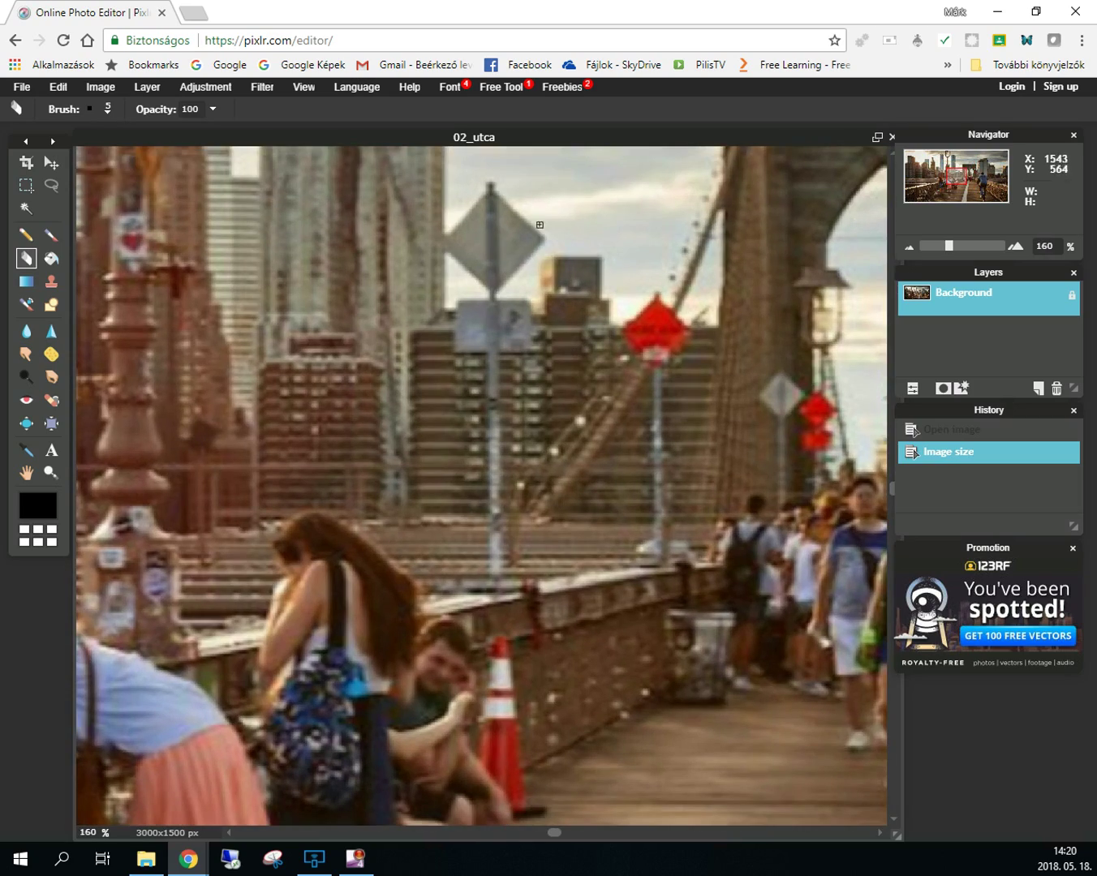
scroll(691, 424, "down", 6)
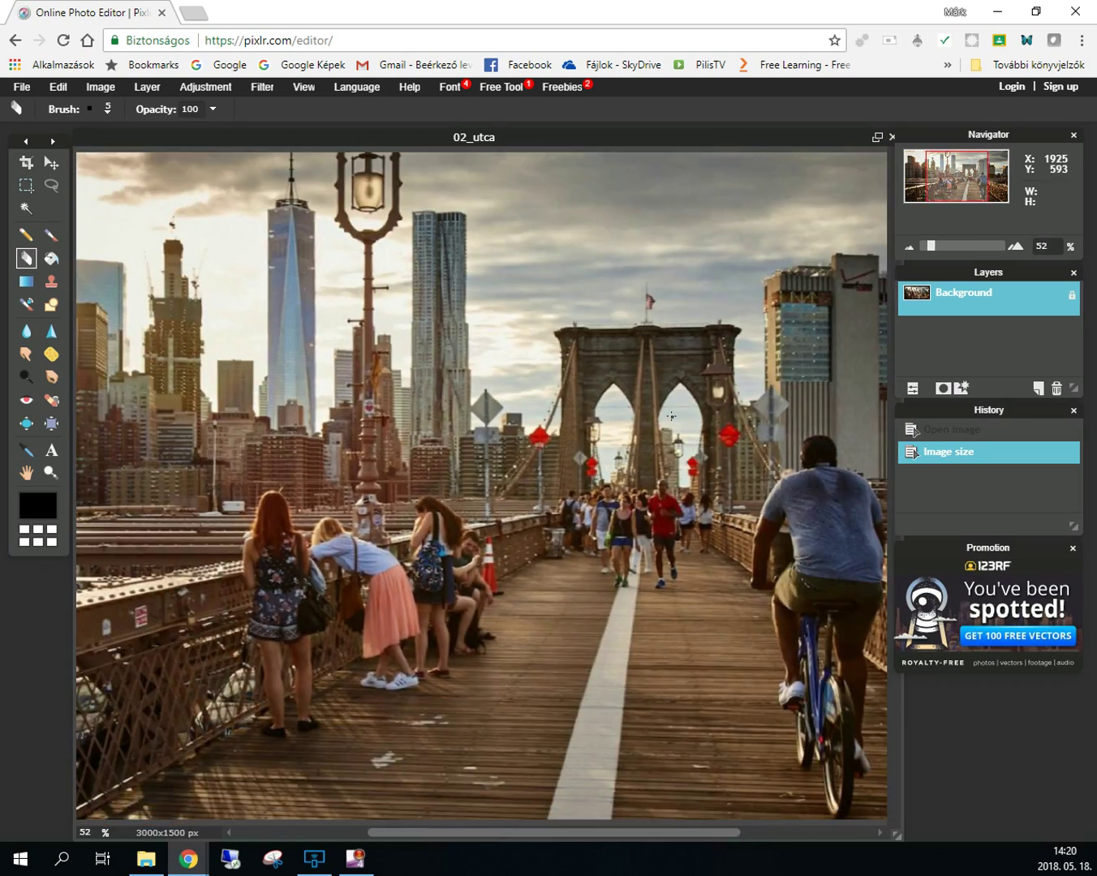
scroll(668, 412, "up", 1)
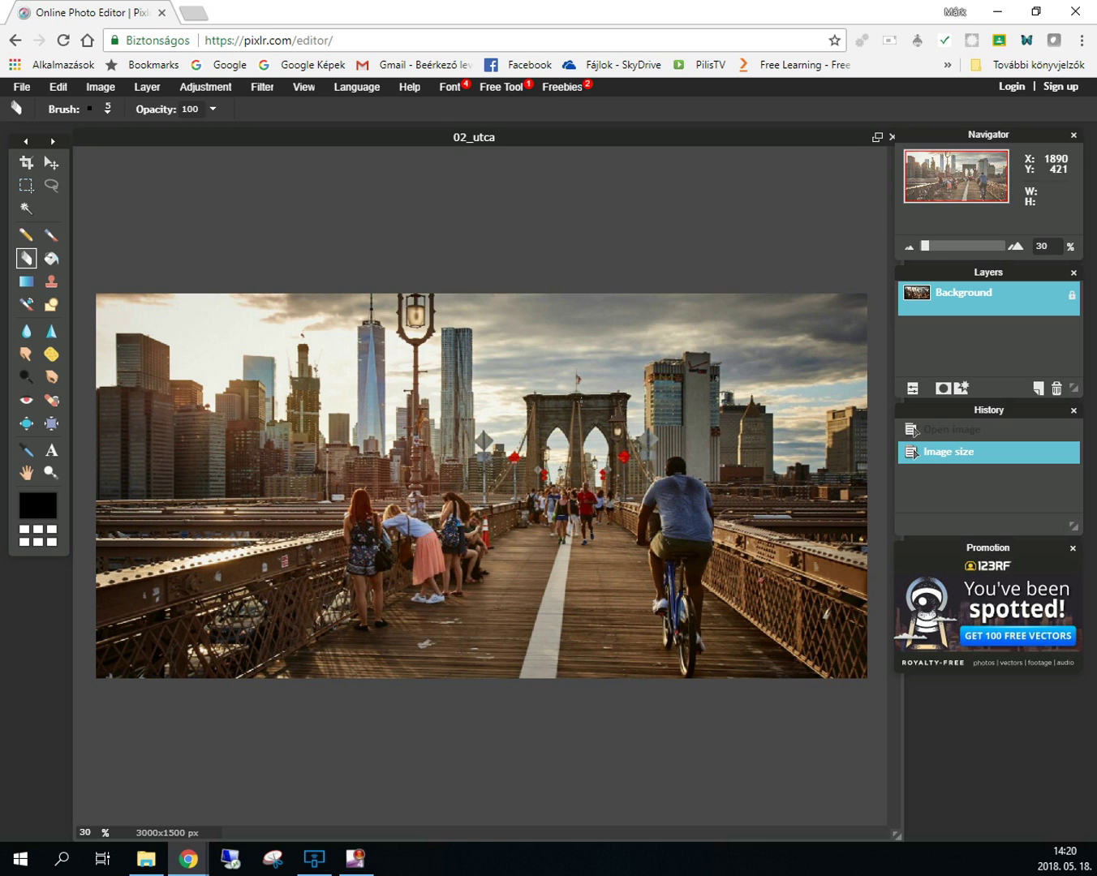
Open 02_család.jpg from the computer alongside the street image
left_click(23, 86)
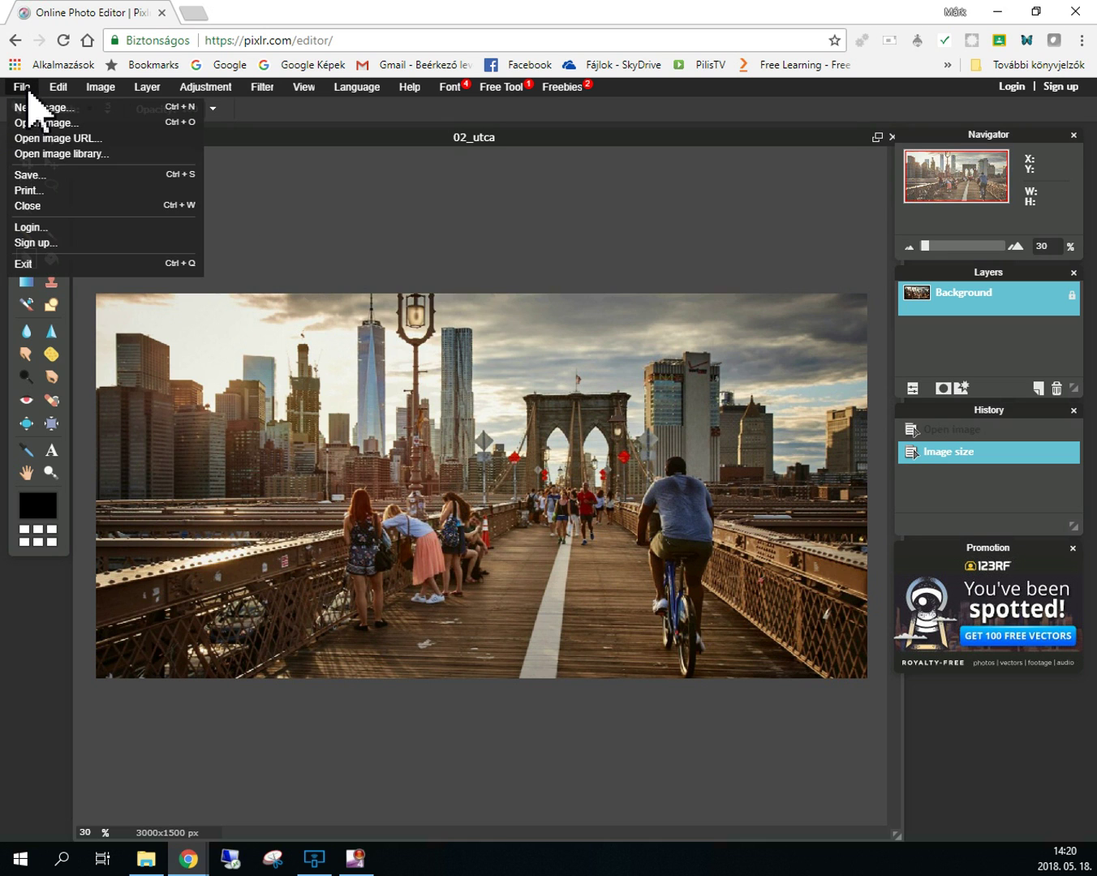
left_click(41, 123)
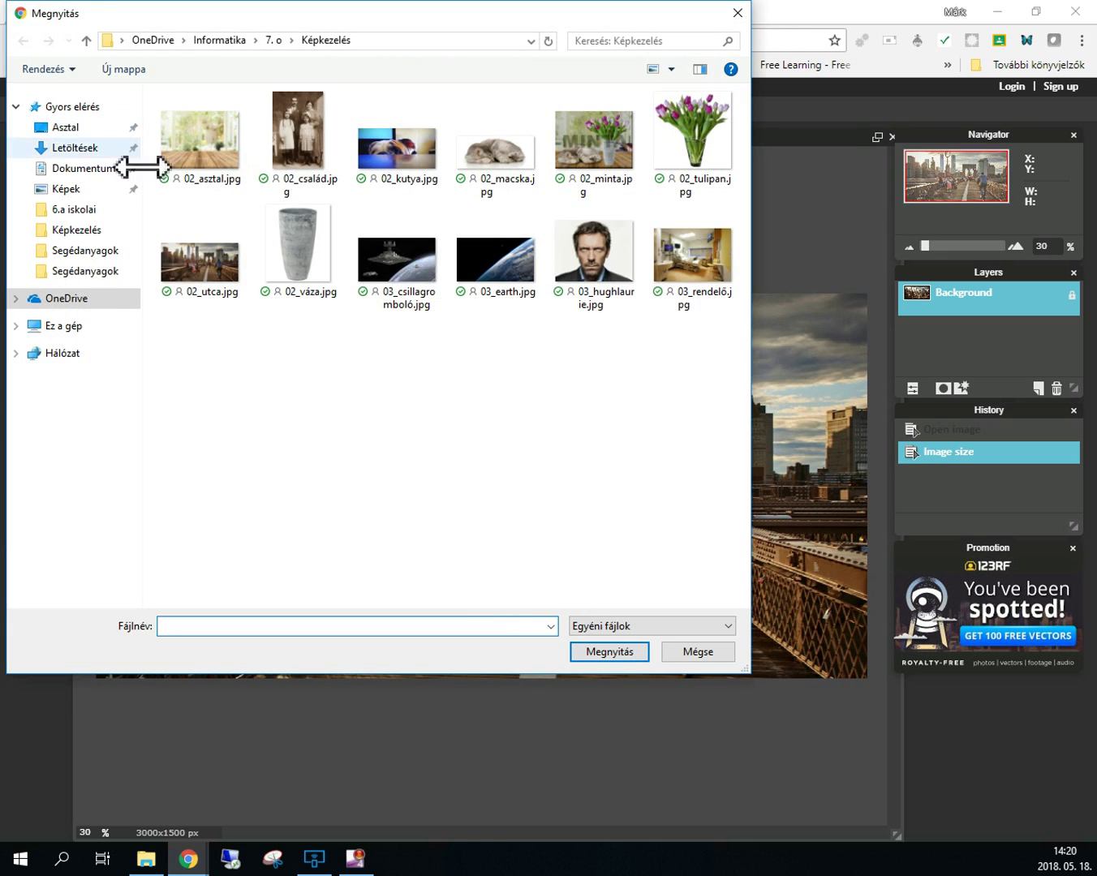
left_click(313, 167)
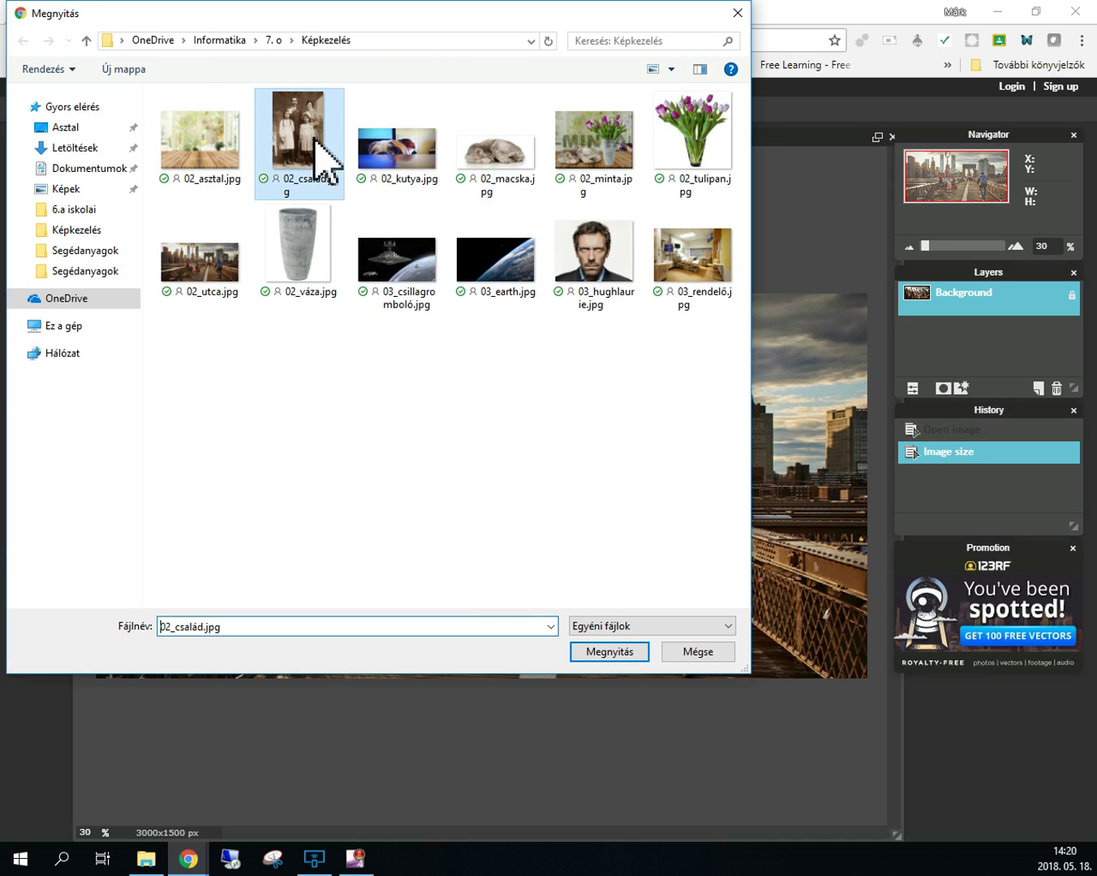
left_click(603, 662)
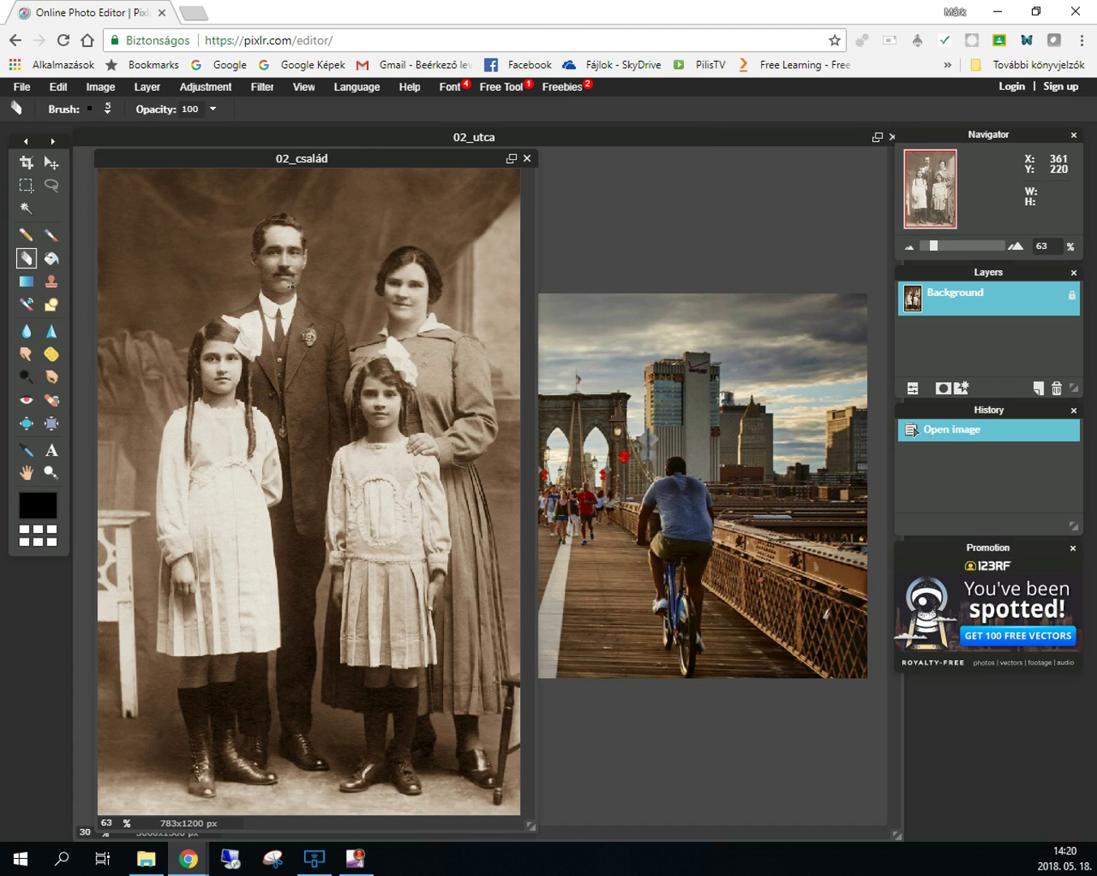
Copy the entire family photo and paste it into the 02_utca image as a new layer
scroll(290, 285, "up", 5)
scroll(315, 331, "down", 5)
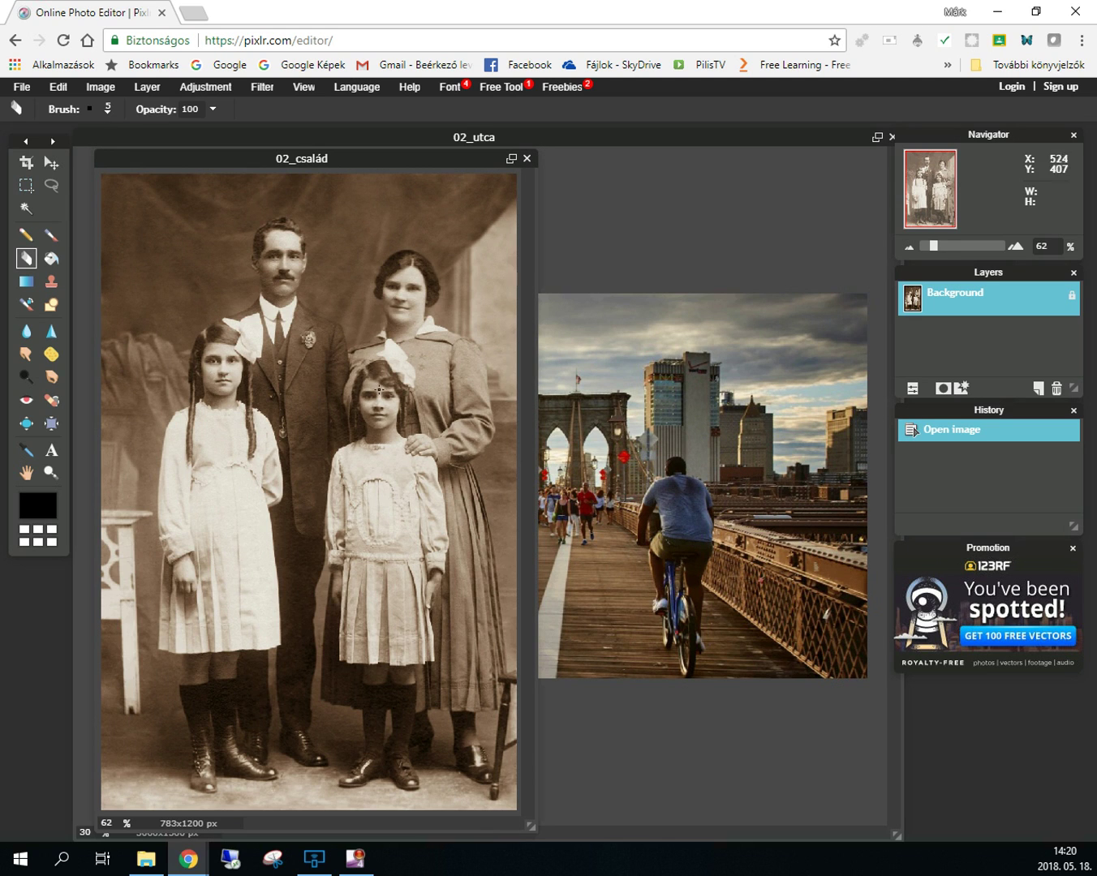
scroll(379, 388, "down", 1)
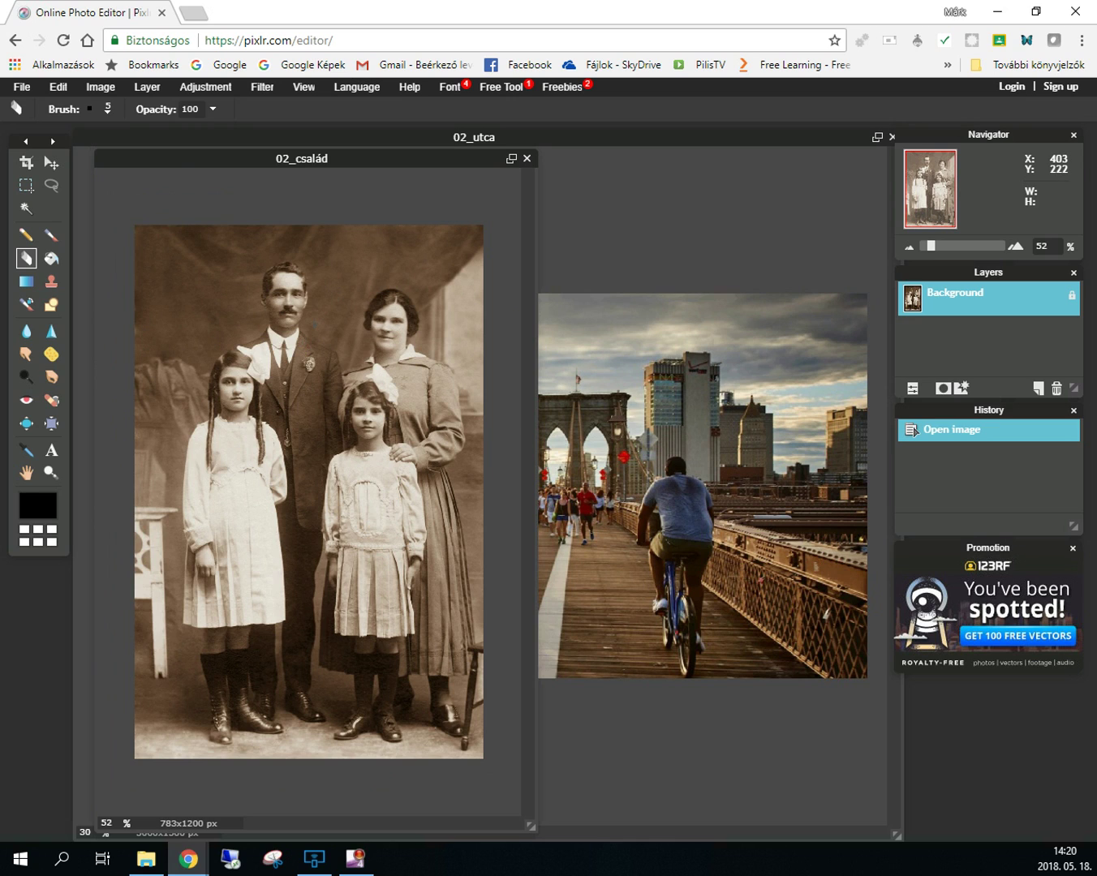
key("ctrl+a")
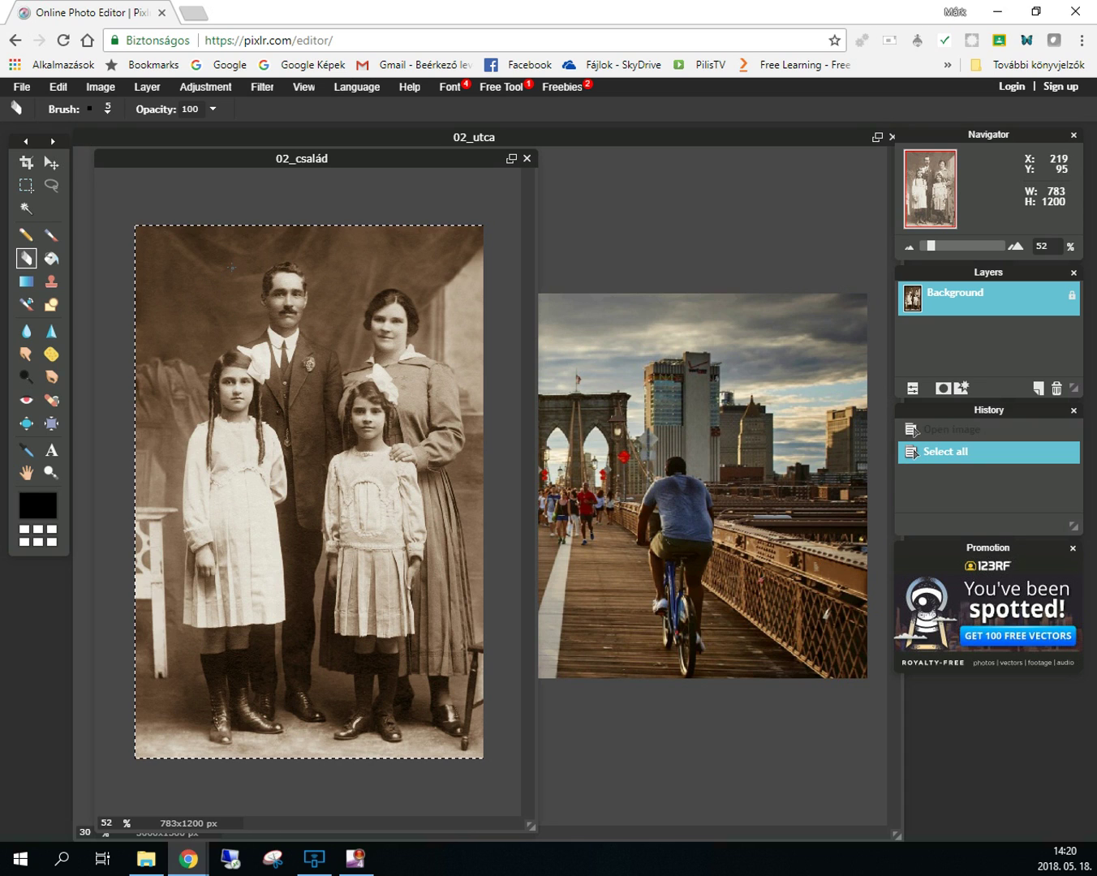
key("ctrl+c")
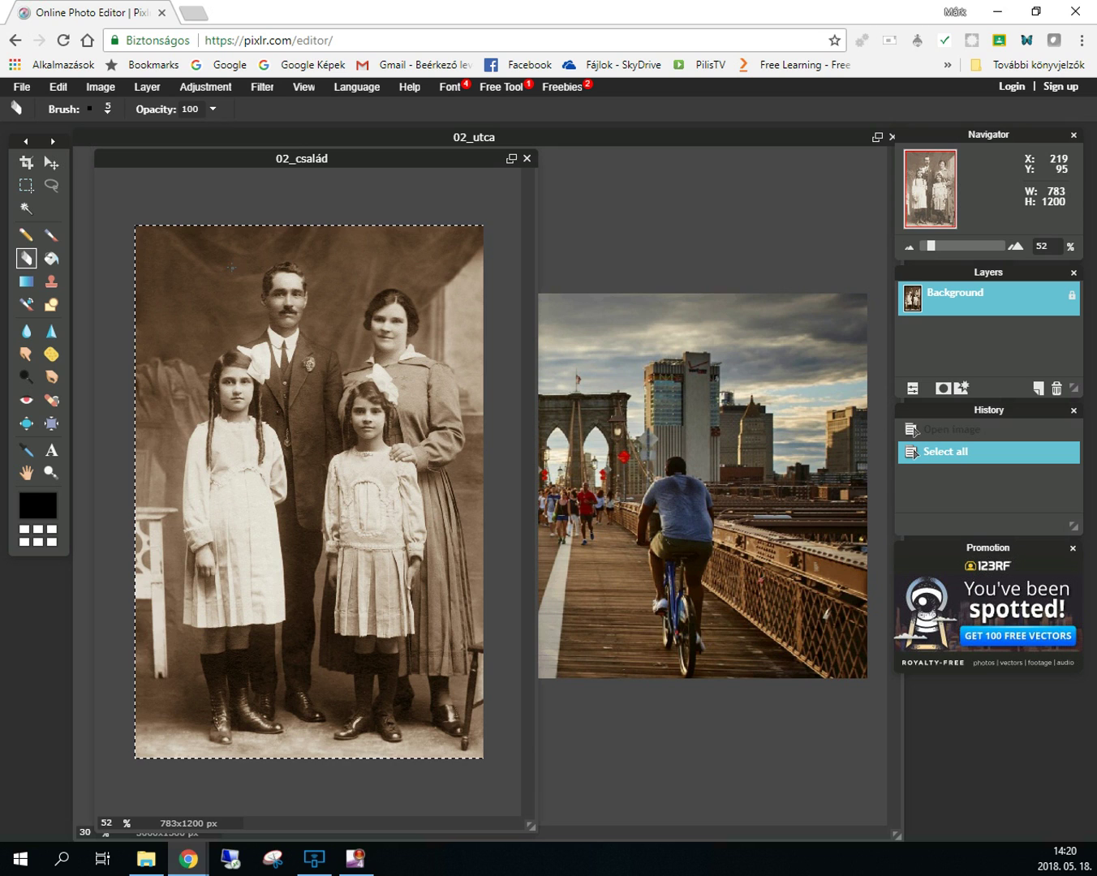
left_click(584, 142)
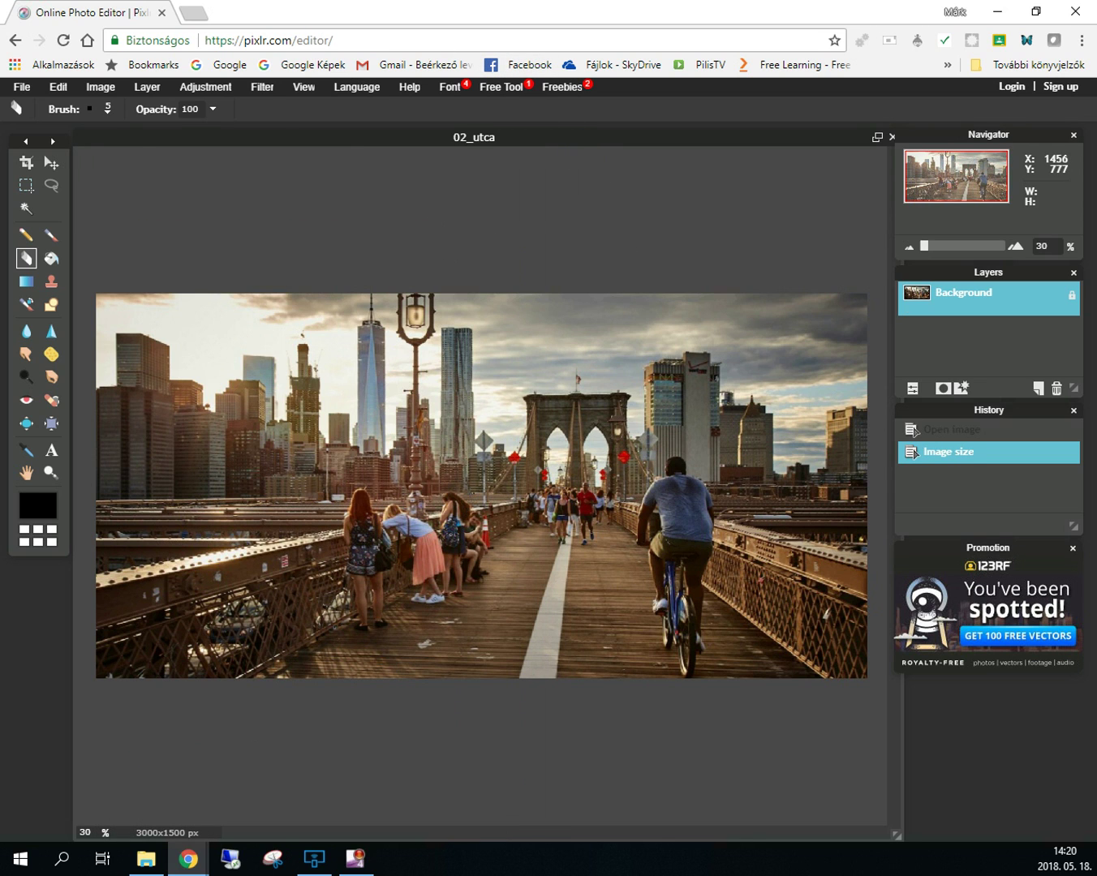
key("ctrl+v")
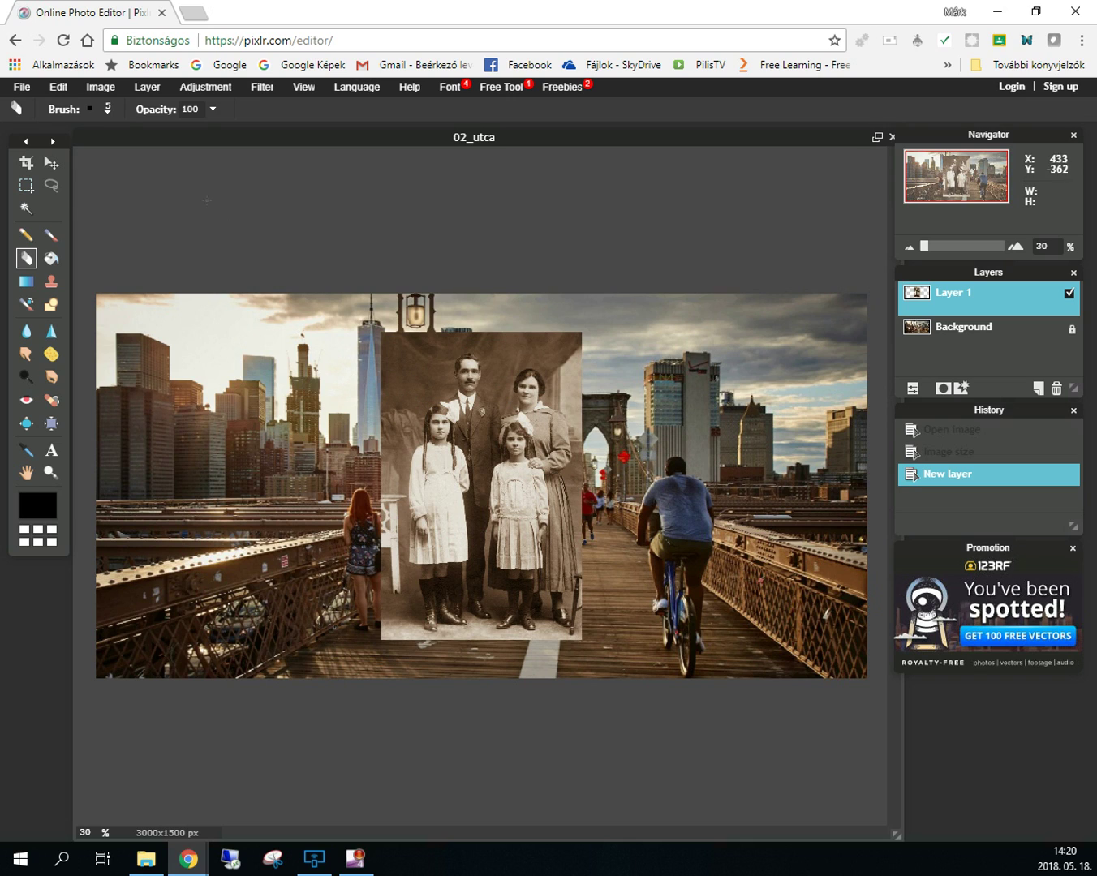
Free transform the family photo layer, scaling it down proportionally and placing it on the walkway between the women at the railing and the cyclist
left_click(61, 95)
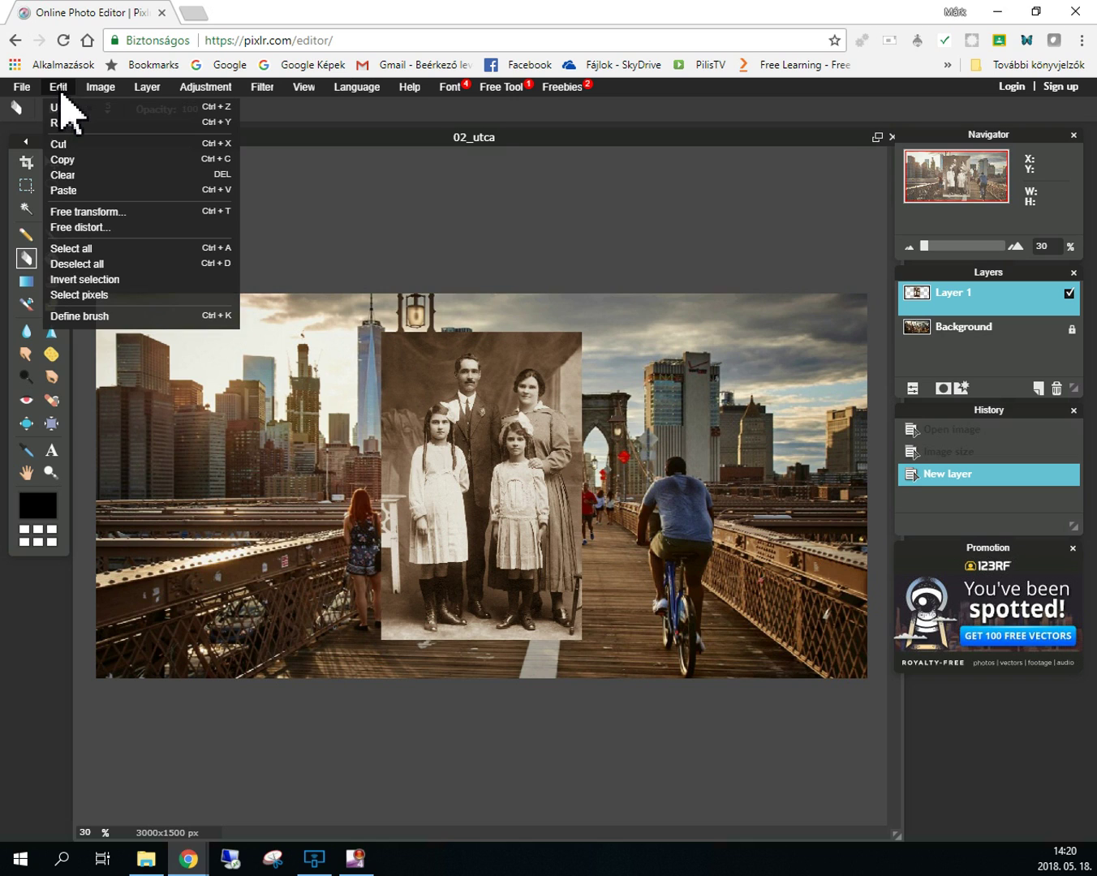
left_click(80, 212)
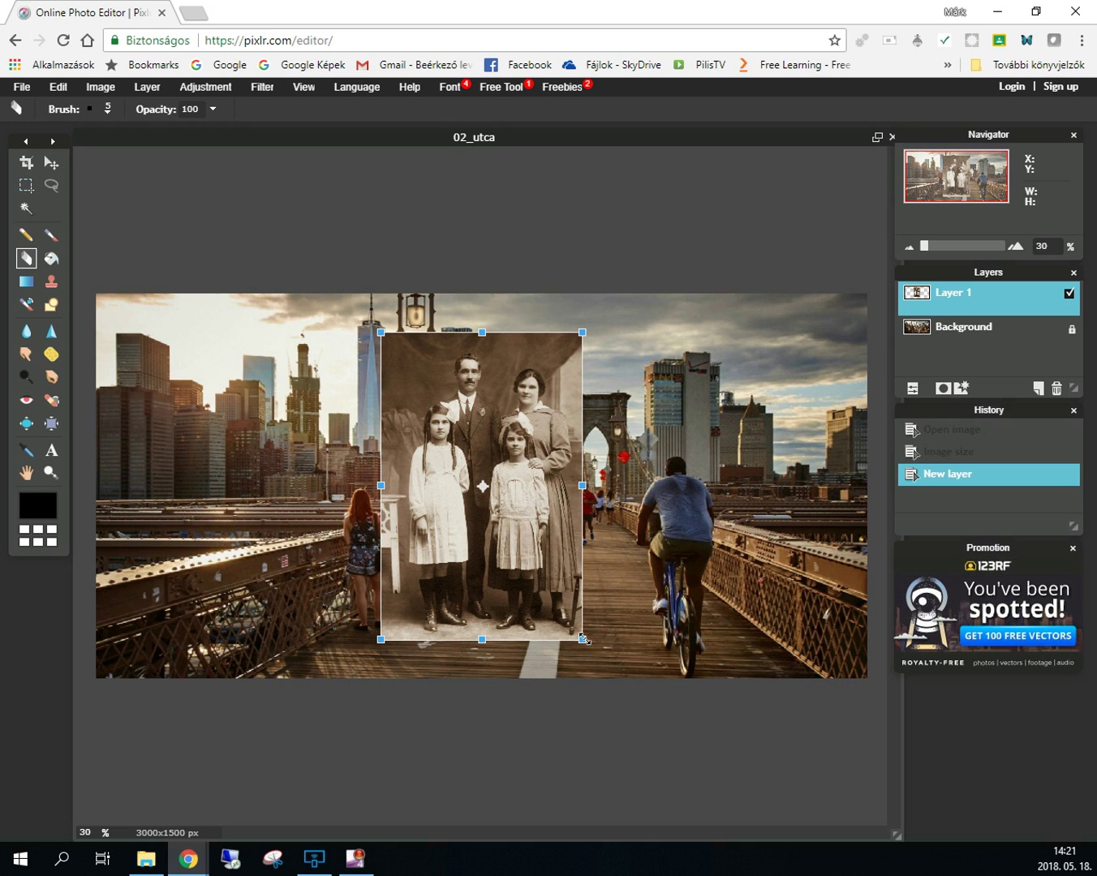
mouse_move(584, 641)
left_mouse_down()
mouse_move(676, 726)
mouse_move(703, 779)
mouse_move(674, 726)
mouse_move(569, 623)
left_mouse_up()
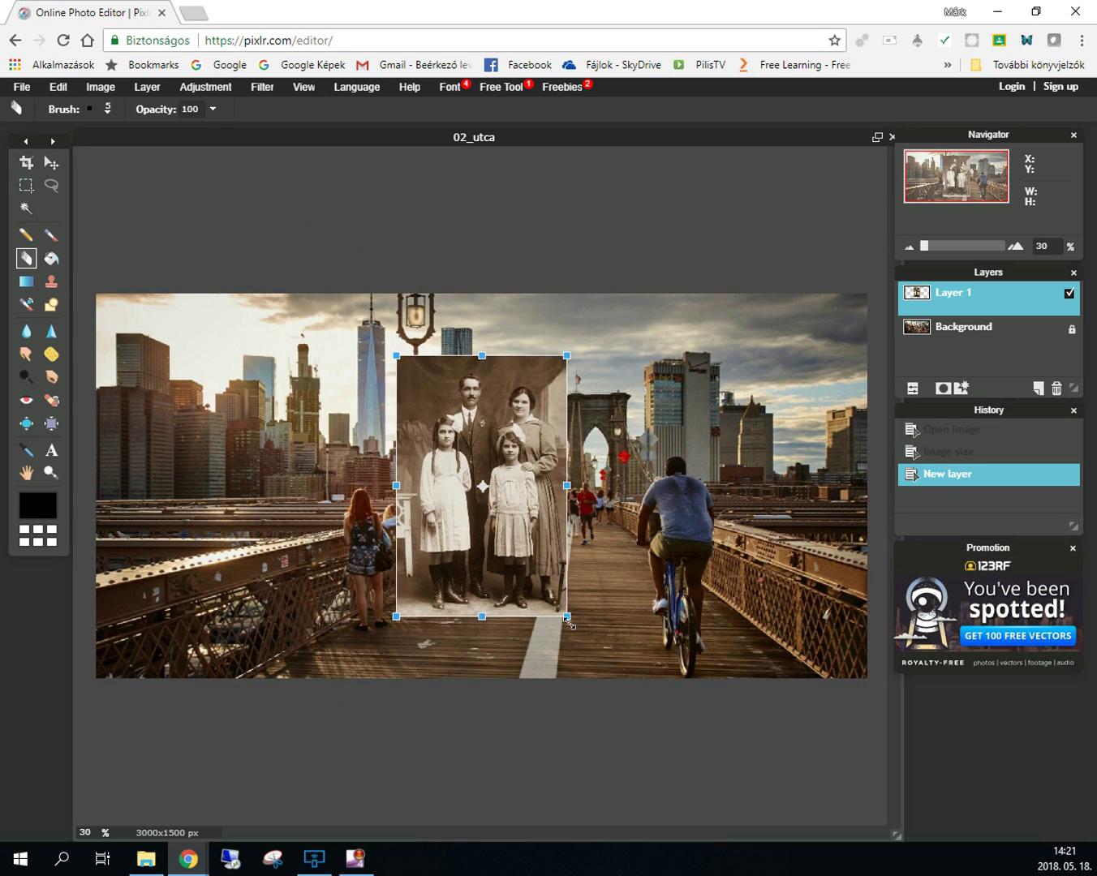
left_click_drag(640, 632, 575, 639)
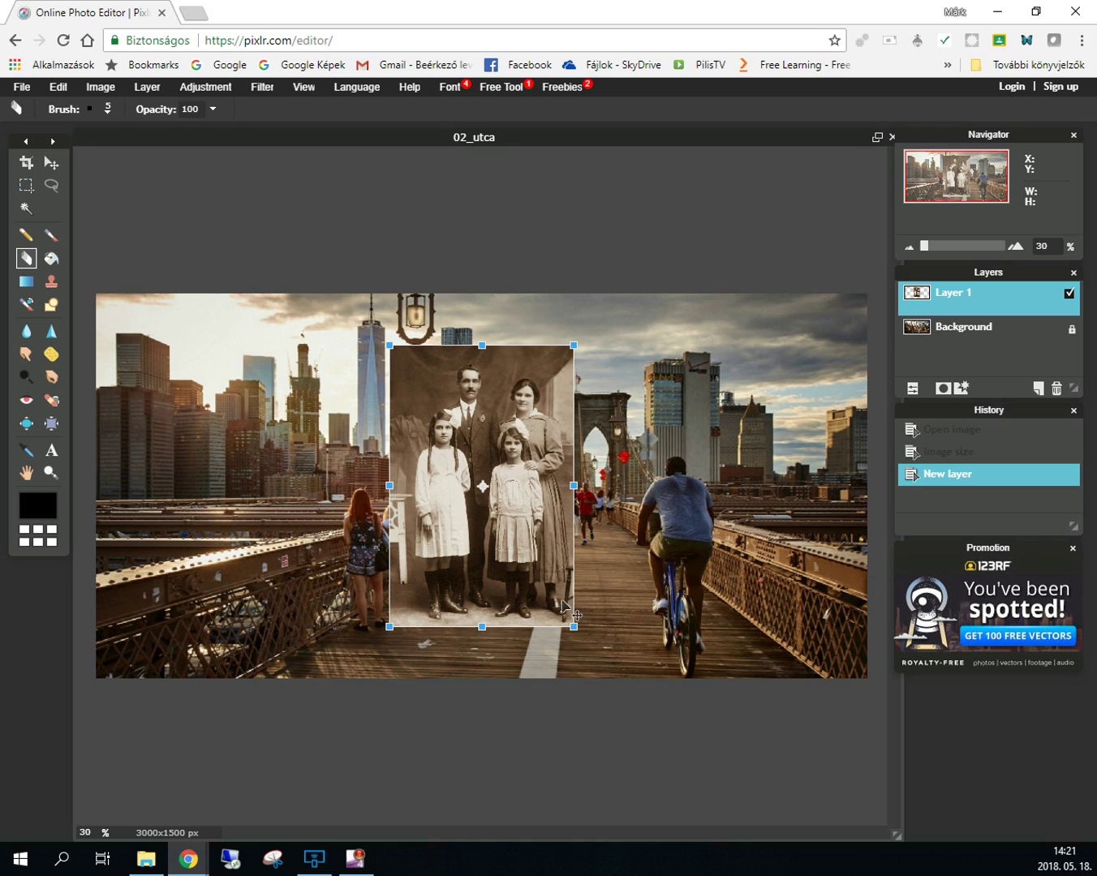
left_click_drag(536, 526, 590, 561)
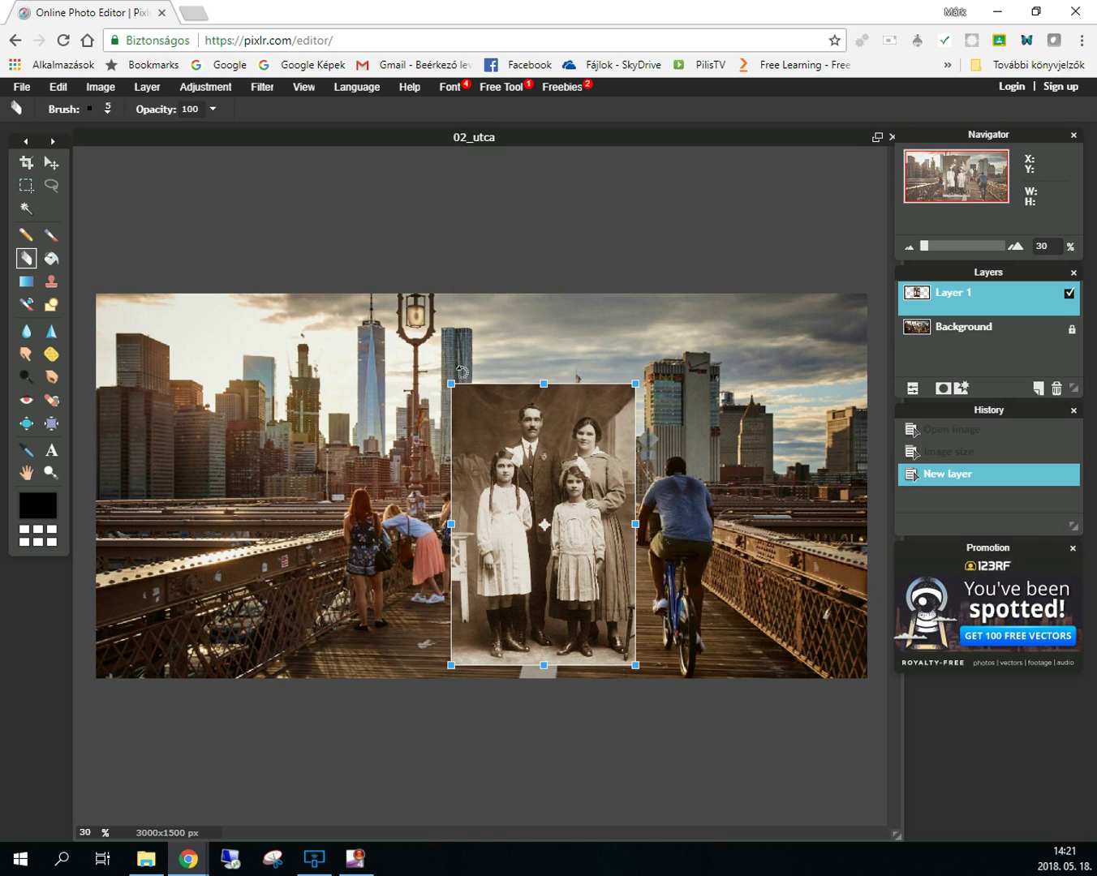
left_click_drag(450, 384, 471, 405)
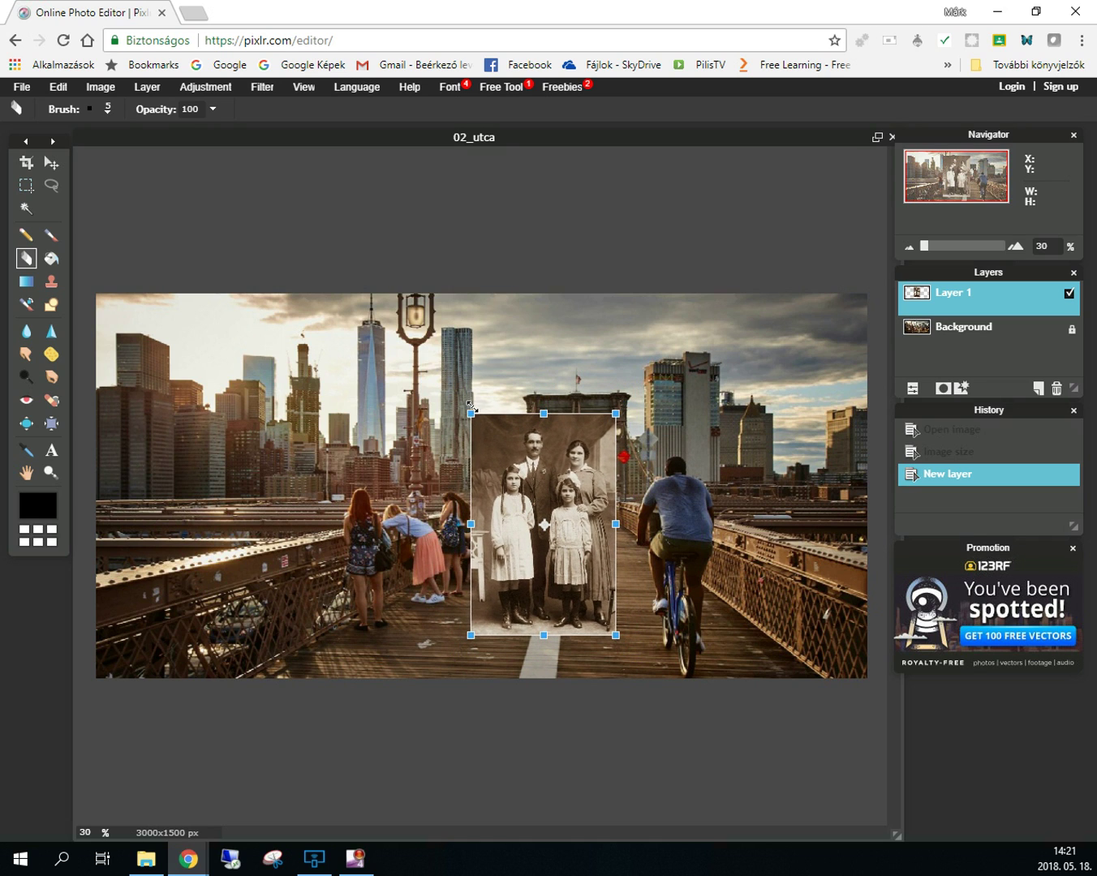
left_click_drag(573, 469, 574, 488)
left_click_drag(619, 437, 632, 417)
left_click_drag(596, 488, 593, 493)
left_click_drag(627, 422, 633, 417)
left_click_drag(588, 481, 590, 481)
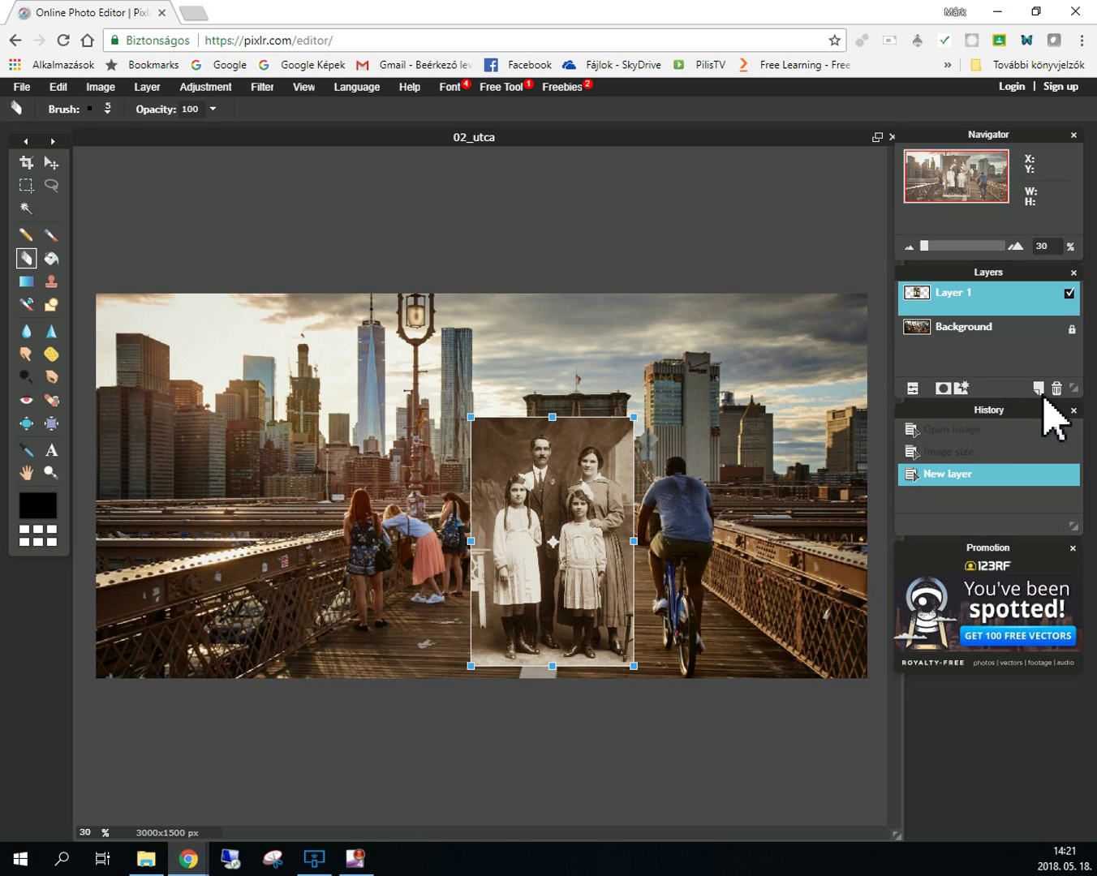
key("Return")
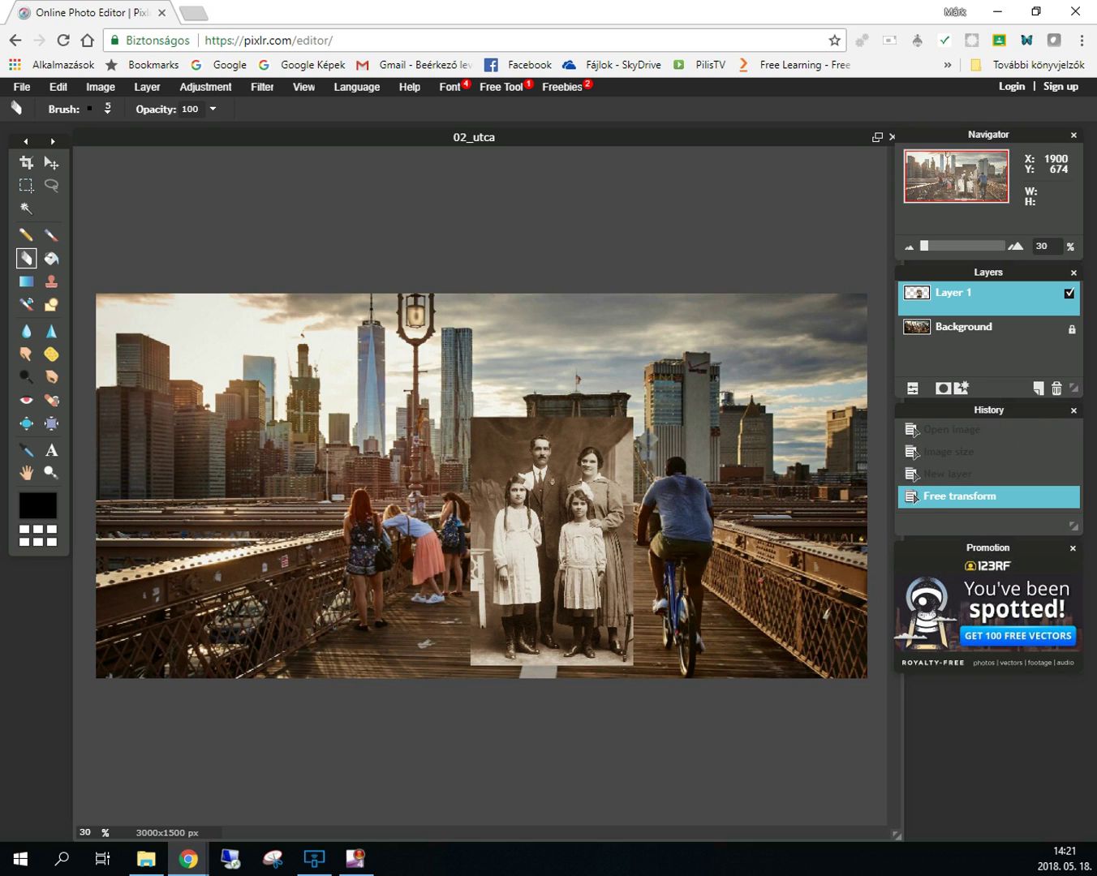
Compare the street scene with and without the family by toggling the visibility of Layer 1
left_click(975, 330)
left_click(1005, 298)
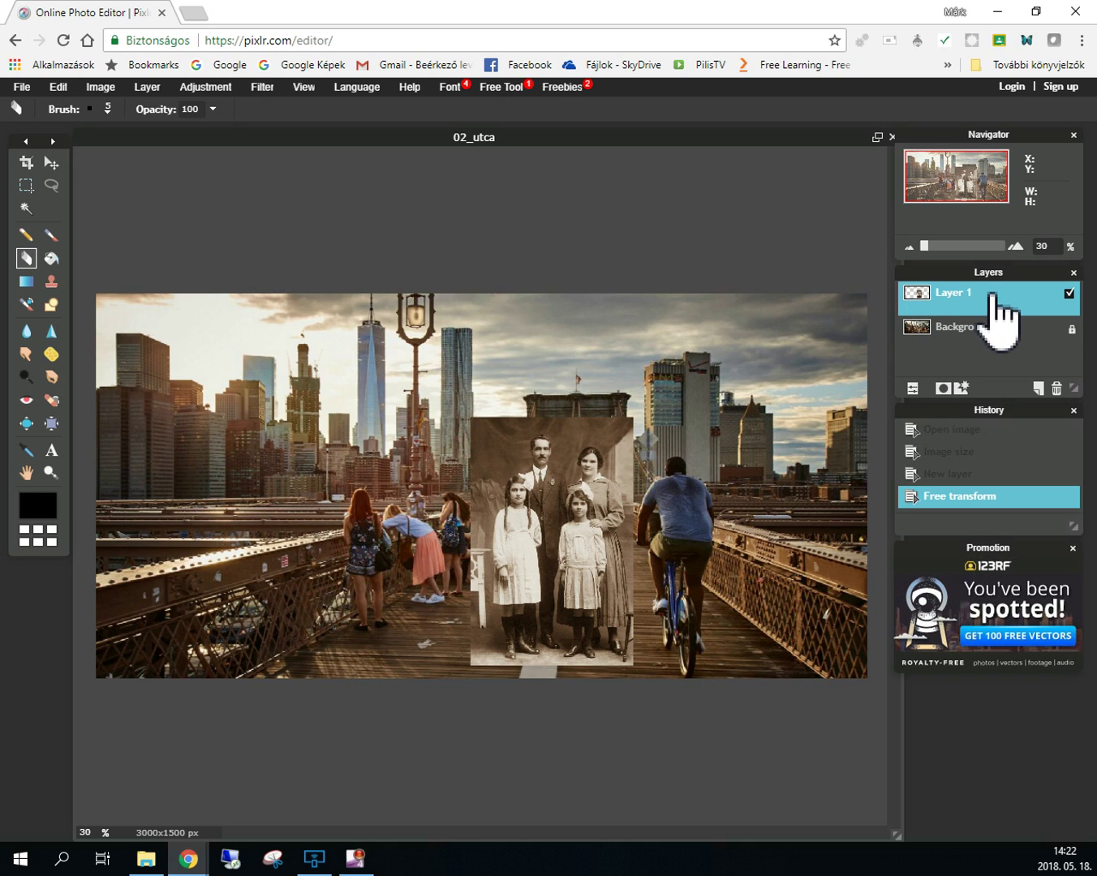
left_click(1069, 293)
left_click(1070, 295)
left_click(1070, 295)
left_click(1069, 295)
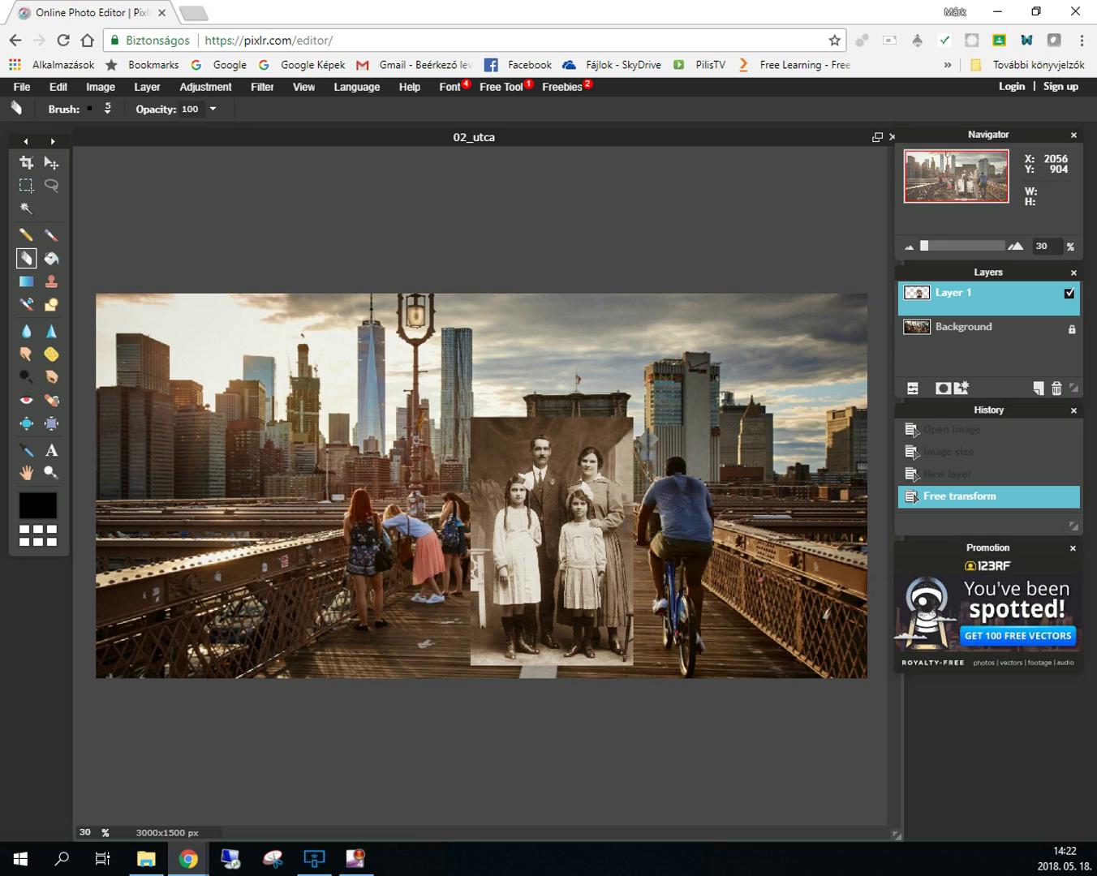
Choose a soft round eraser brush with a diameter of 150 for working on the family layer
scroll(747, 498, "up", 4)
scroll(671, 422, "up", 3)
scroll(555, 509, "up", 1)
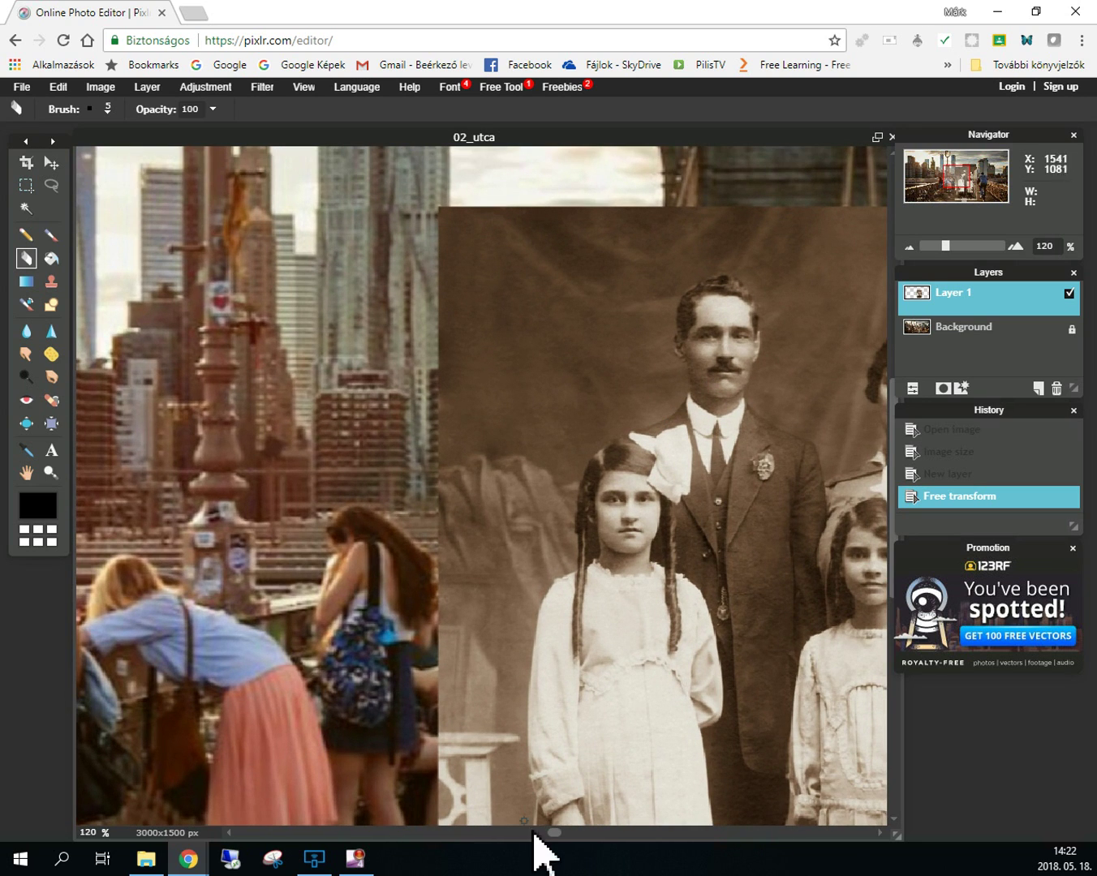
left_click_drag(558, 833, 630, 839)
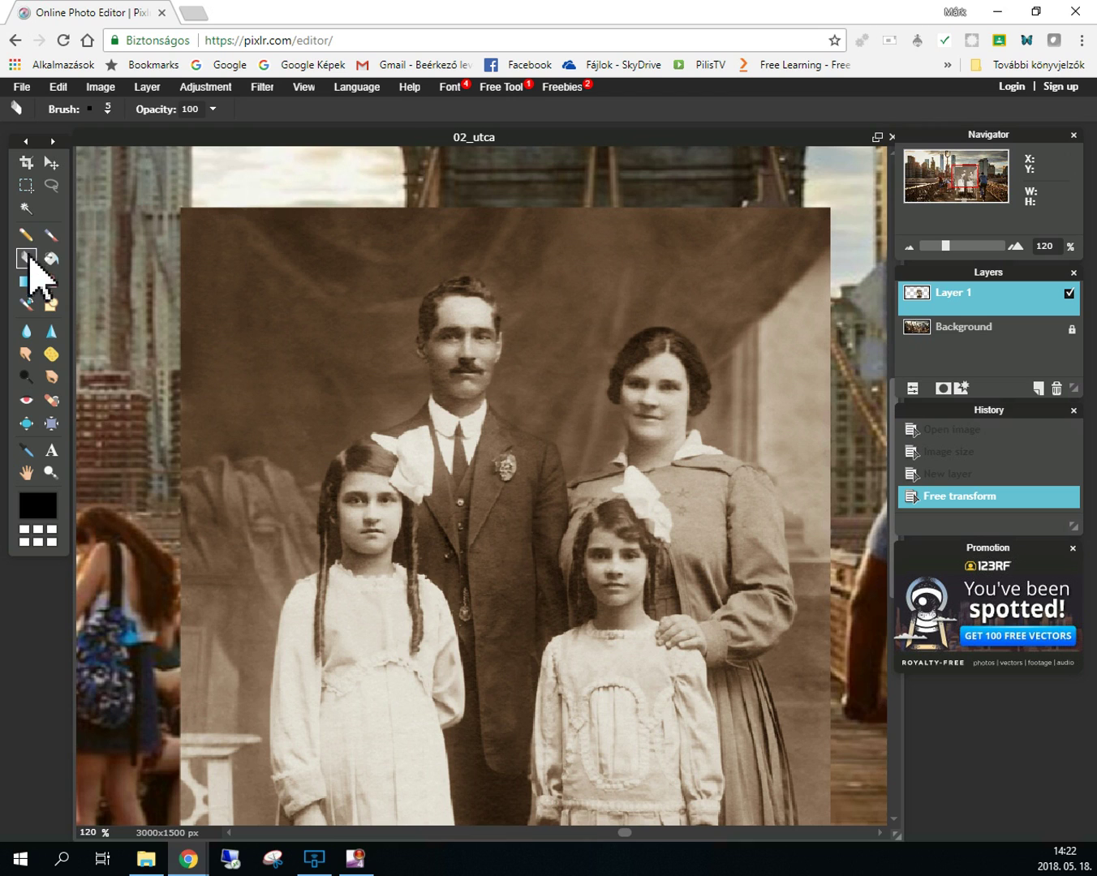
left_click(101, 109)
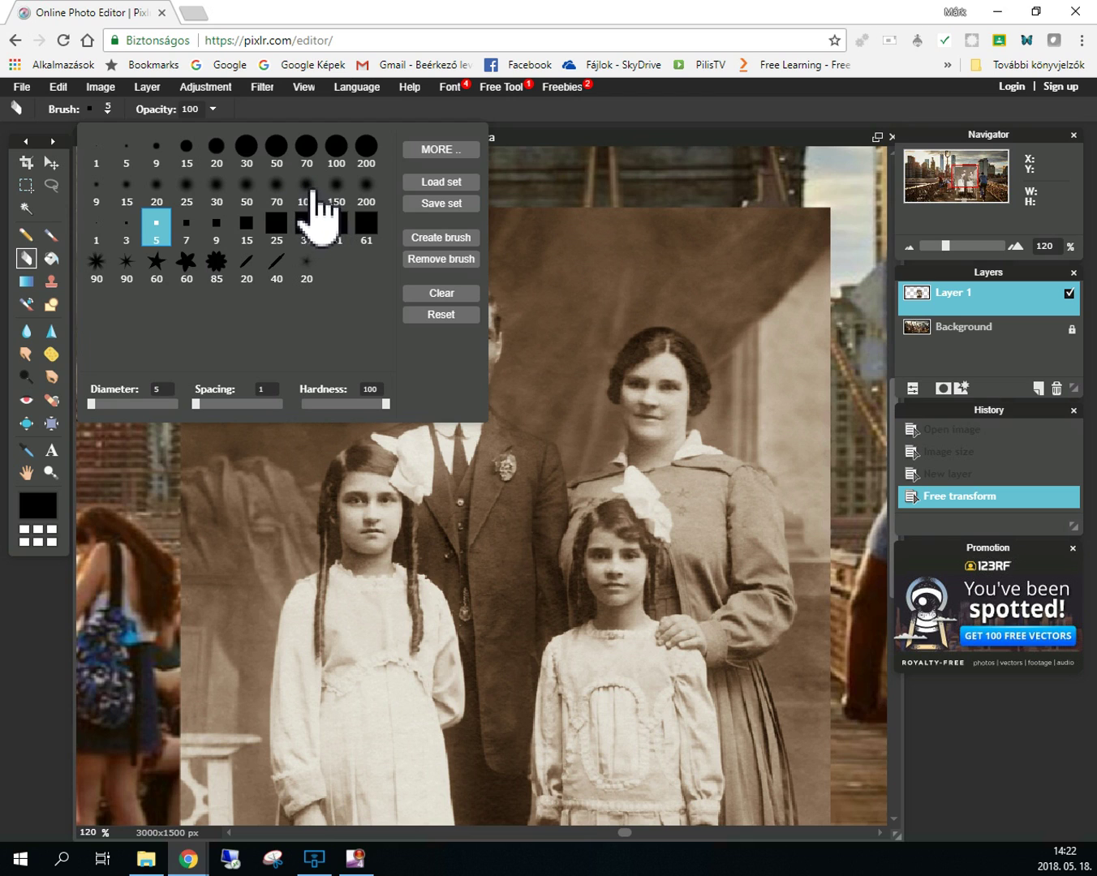
left_click(277, 186)
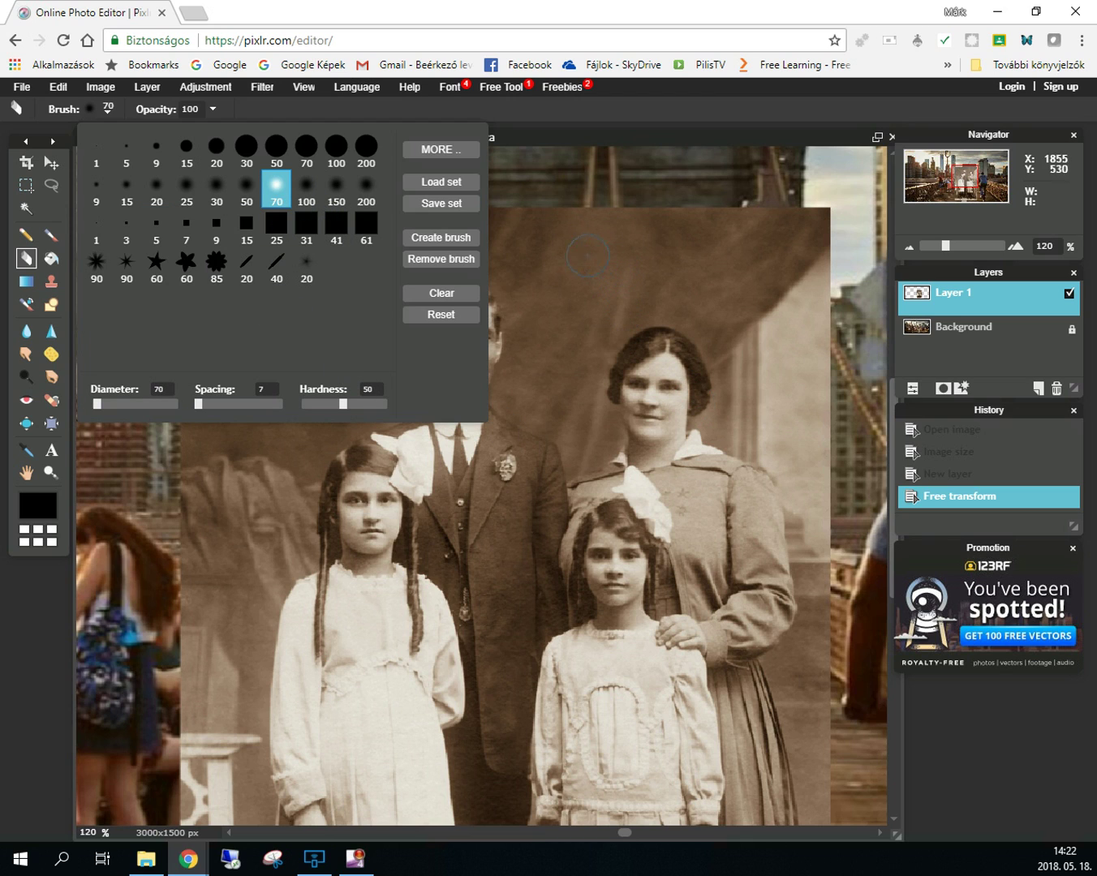
left_click(336, 191)
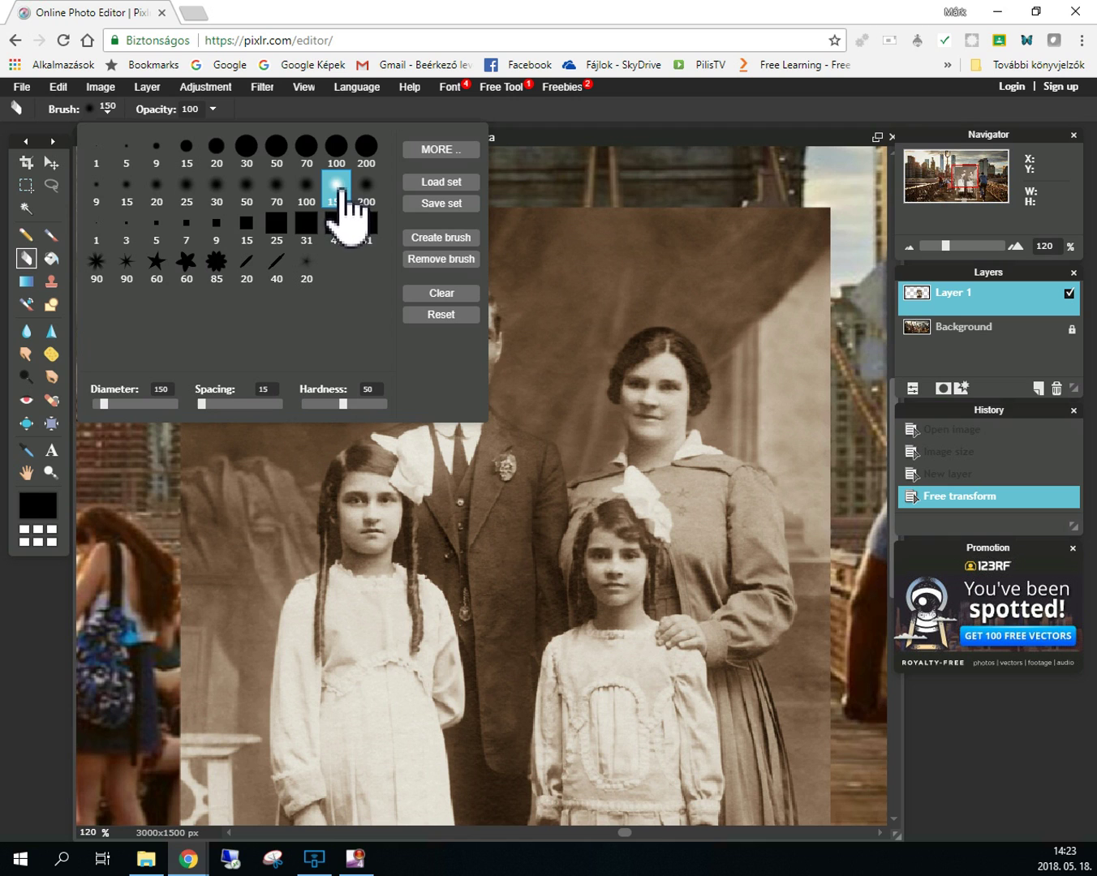
mouse_move(622, 213)
left_mouse_down()
mouse_move(829, 223)
mouse_move(364, 210)
mouse_move(167, 222)
mouse_move(165, 246)
mouse_move(197, 254)
mouse_move(273, 205)
mouse_move(393, 207)
mouse_move(368, 237)
mouse_move(365, 330)
mouse_move(338, 361)
mouse_move(375, 377)
mouse_move(247, 372)
mouse_move(204, 332)
mouse_move(295, 289)
mouse_move(306, 254)
mouse_move(178, 450)
mouse_move(205, 564)
mouse_move(244, 522)
mouse_move(270, 416)
left_mouse_up()
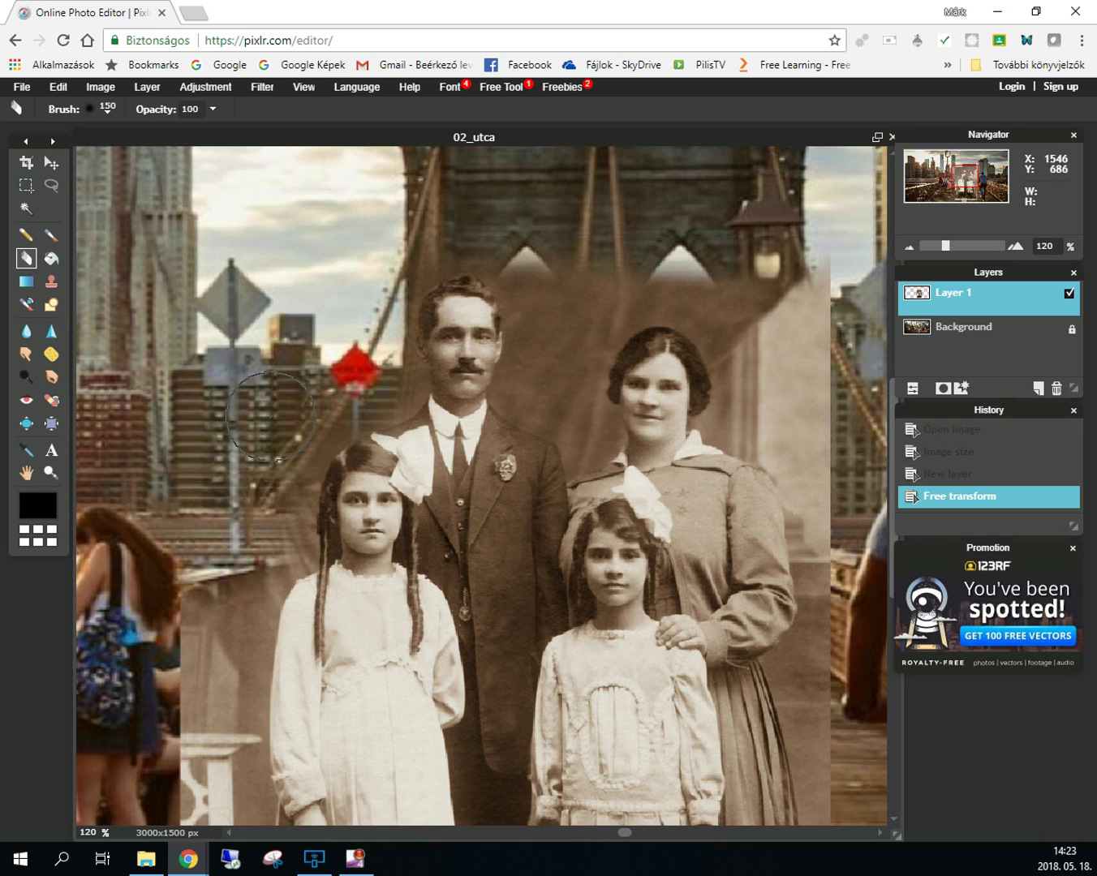
mouse_move(261, 477)
left_mouse_down()
mouse_move(176, 661)
mouse_move(177, 779)
mouse_move(189, 823)
mouse_move(225, 800)
mouse_move(248, 714)
mouse_move(225, 647)
left_mouse_up()
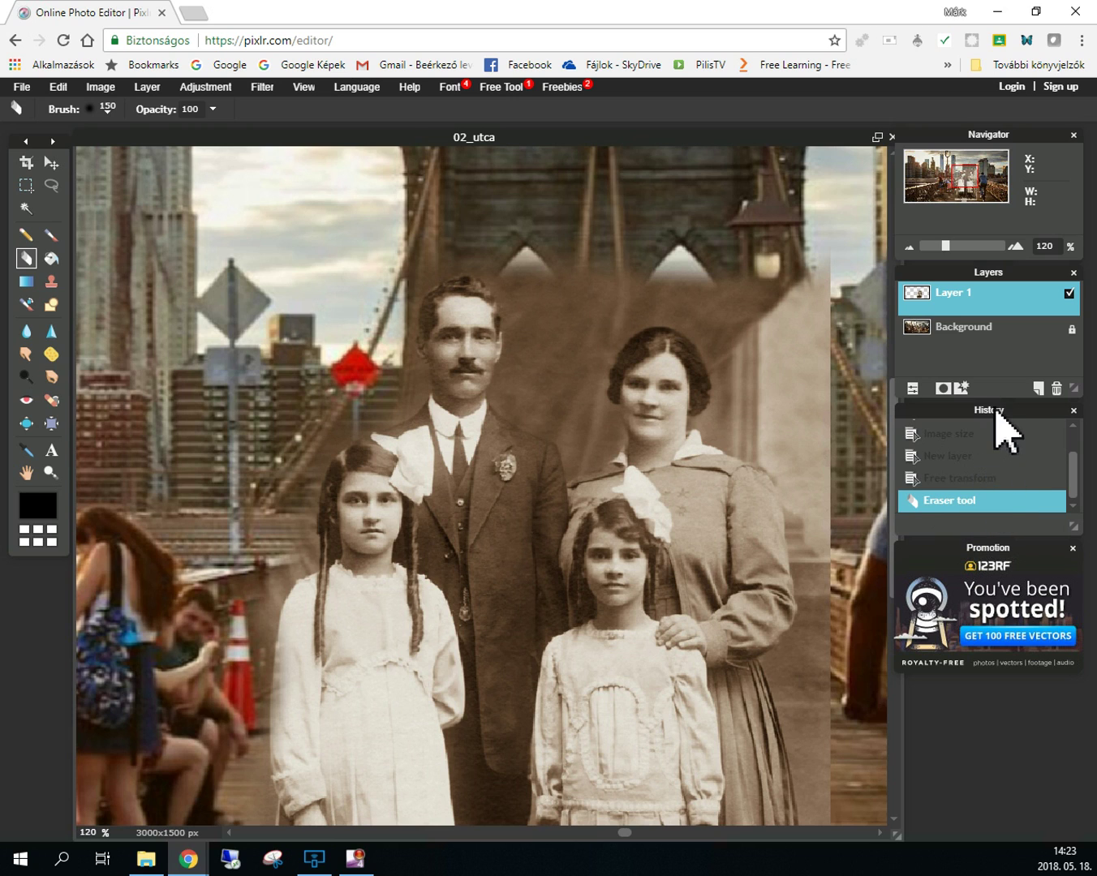
left_click(976, 480)
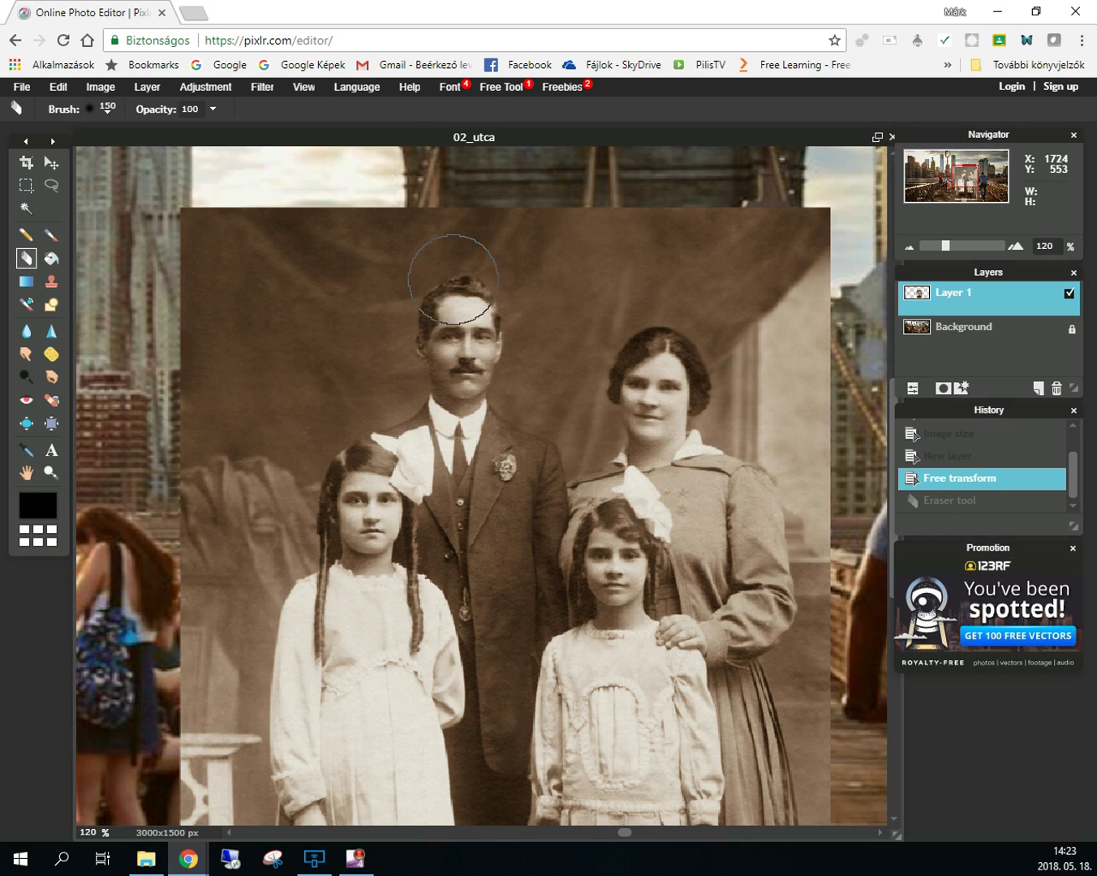
Erase the studio backdrop around the family's heads and bodies in broad strokes with the soft 150 eraser
mouse_move(168, 194)
left_mouse_down()
mouse_move(246, 220)
mouse_move(435, 209)
mouse_move(392, 222)
mouse_move(544, 222)
mouse_move(714, 201)
mouse_move(820, 221)
mouse_move(832, 245)
mouse_move(807, 364)
mouse_move(820, 440)
mouse_move(811, 459)
mouse_move(799, 388)
mouse_move(750, 297)
mouse_move(675, 274)
mouse_move(586, 274)
mouse_move(533, 294)
mouse_move(529, 281)
left_mouse_up()
mouse_move(393, 262)
left_mouse_down()
mouse_move(240, 341)
mouse_move(184, 341)
mouse_move(214, 253)
mouse_move(272, 292)
mouse_move(220, 375)
mouse_move(206, 503)
mouse_move(327, 374)
mouse_move(375, 386)
mouse_move(360, 351)
mouse_move(362, 284)
mouse_move(259, 272)
left_mouse_up()
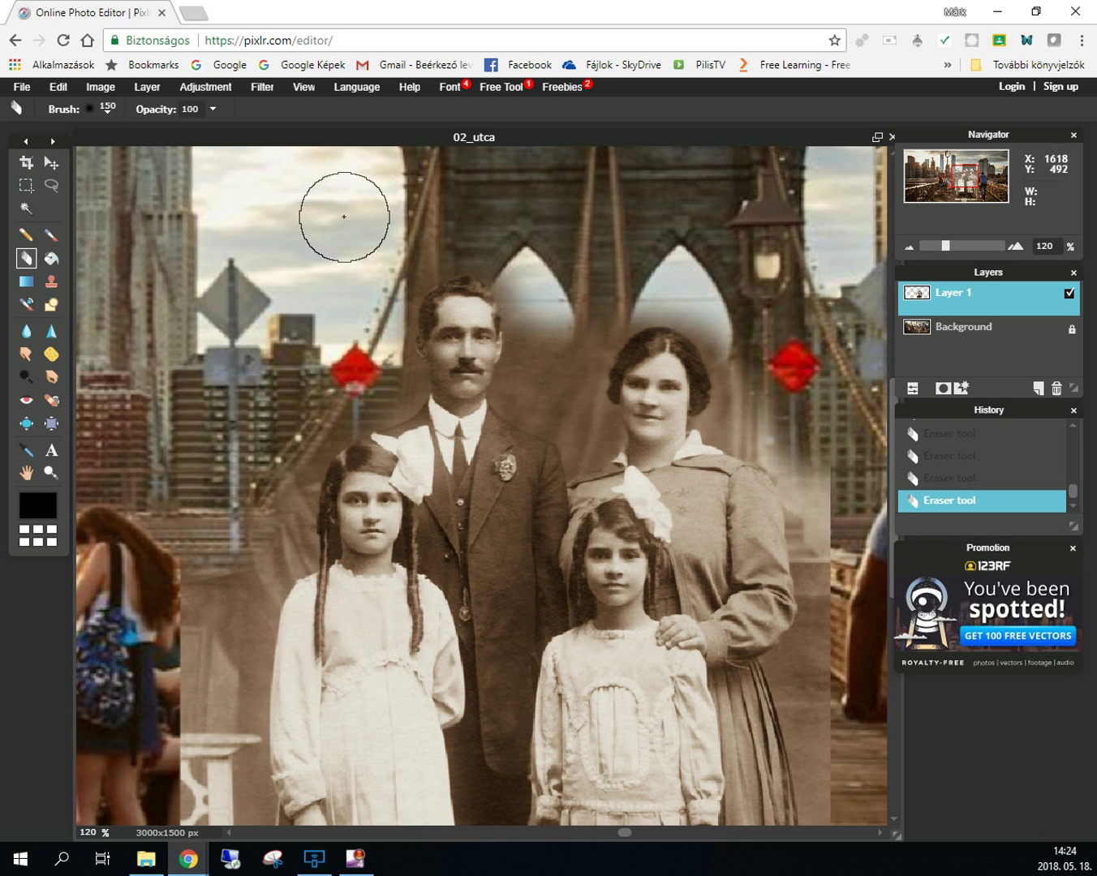
mouse_move(552, 370)
left_mouse_down()
mouse_move(539, 349)
mouse_move(545, 307)
mouse_move(571, 295)
left_mouse_up()
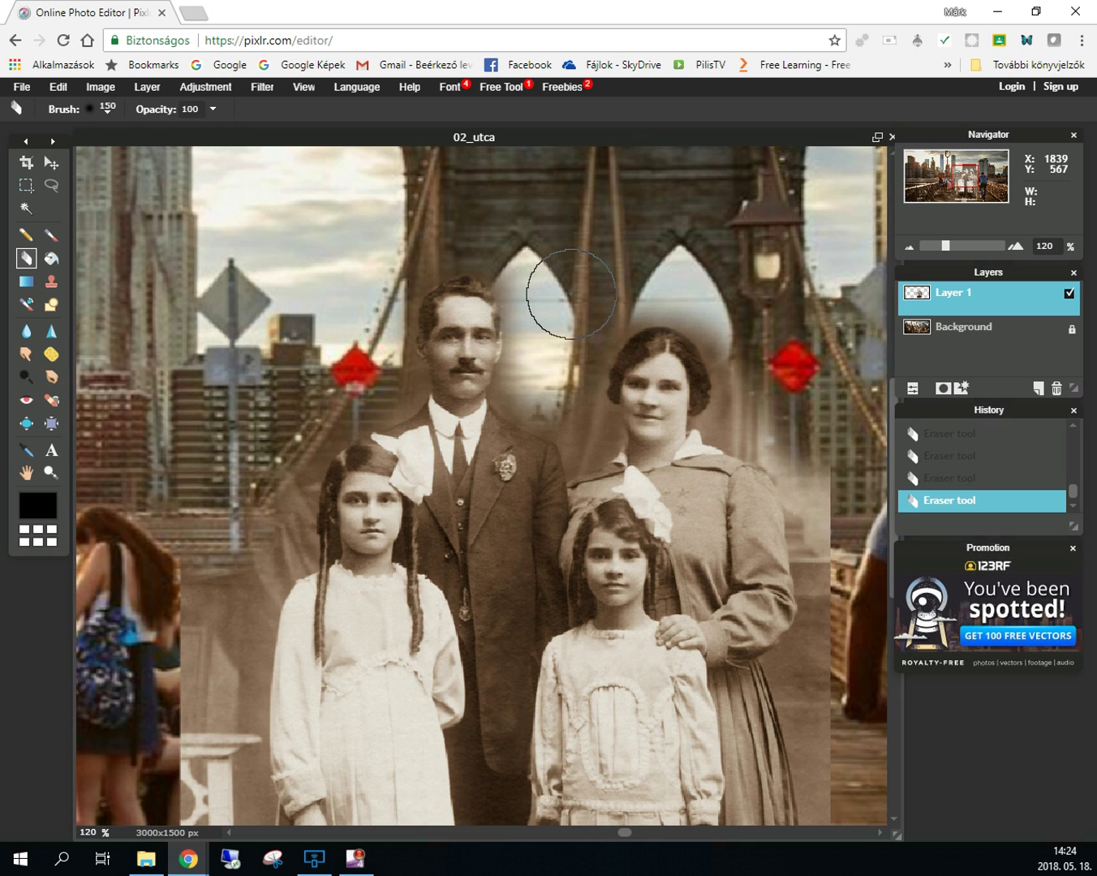
scroll(481, 484, "down", 1)
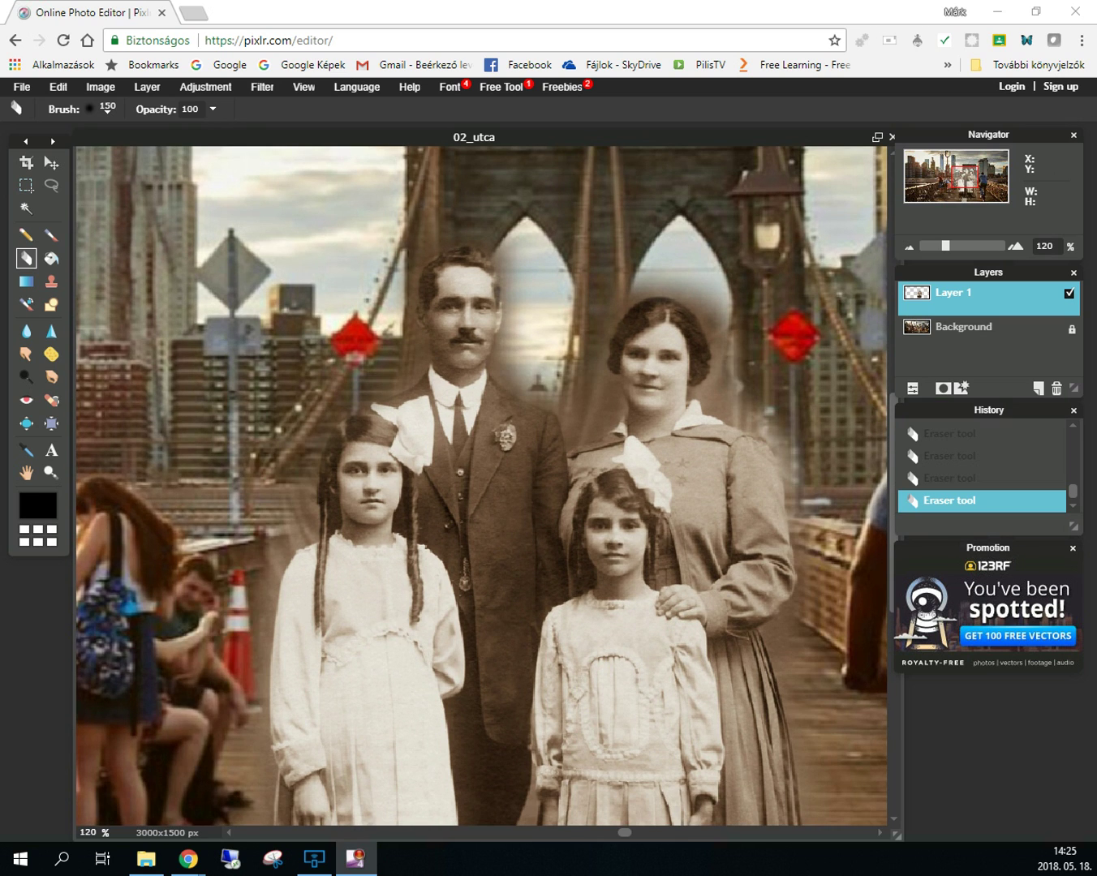
Erase the leftover backdrop between the man and the woman along their necks and shoulders with a soft 25 eraser
left_click(98, 114)
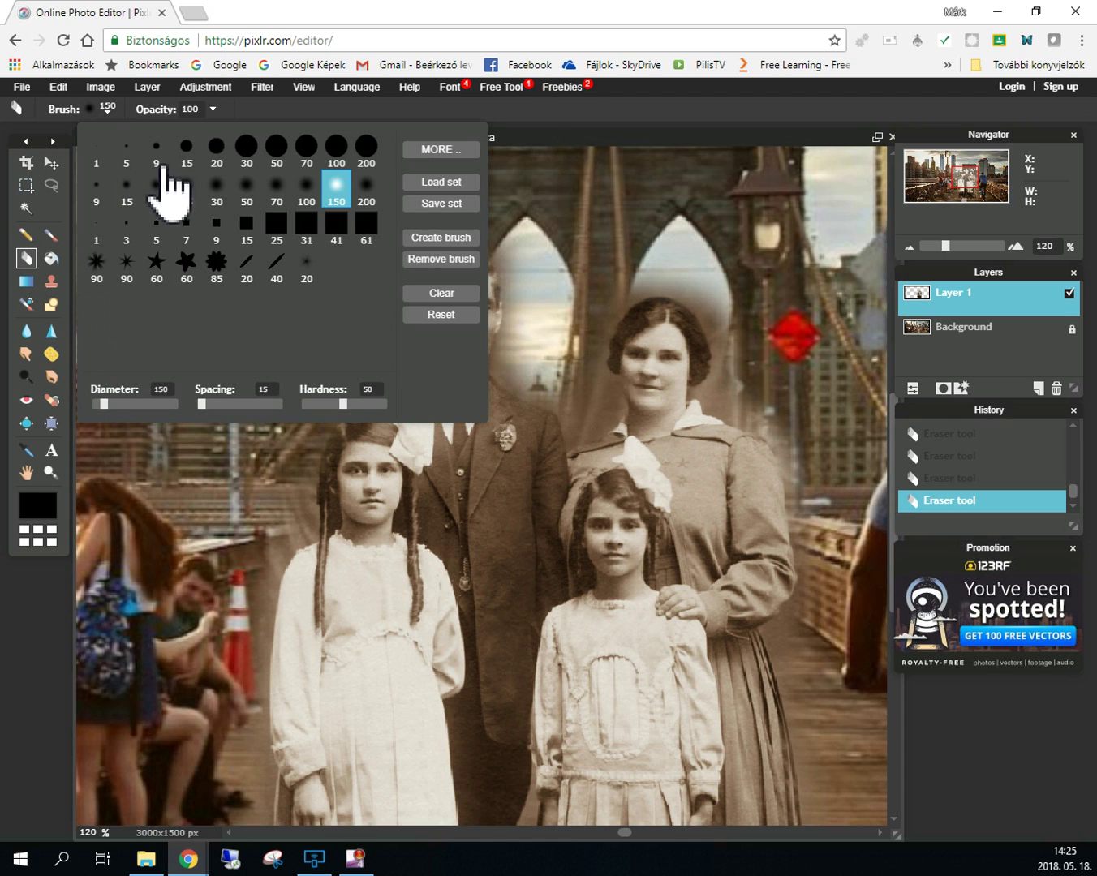
left_click(189, 186)
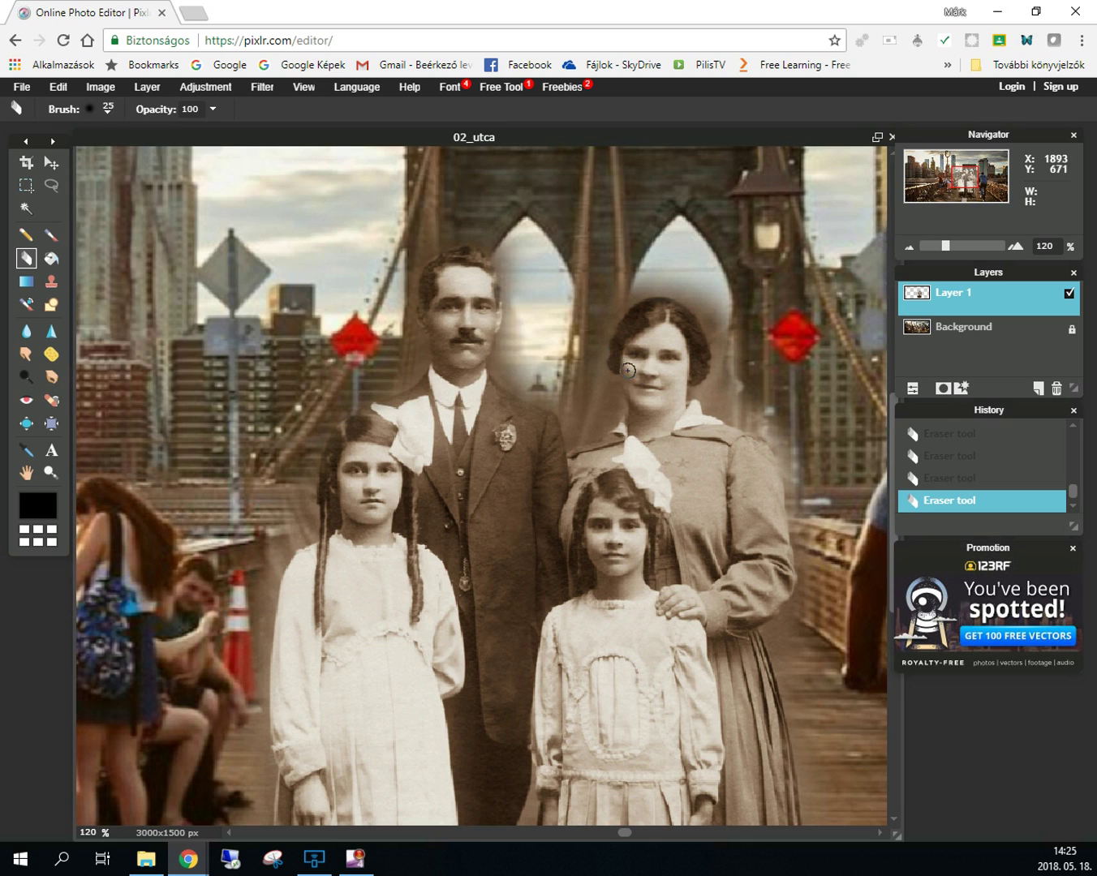
scroll(628, 371, "down", 2)
scroll(546, 329, "up", 4)
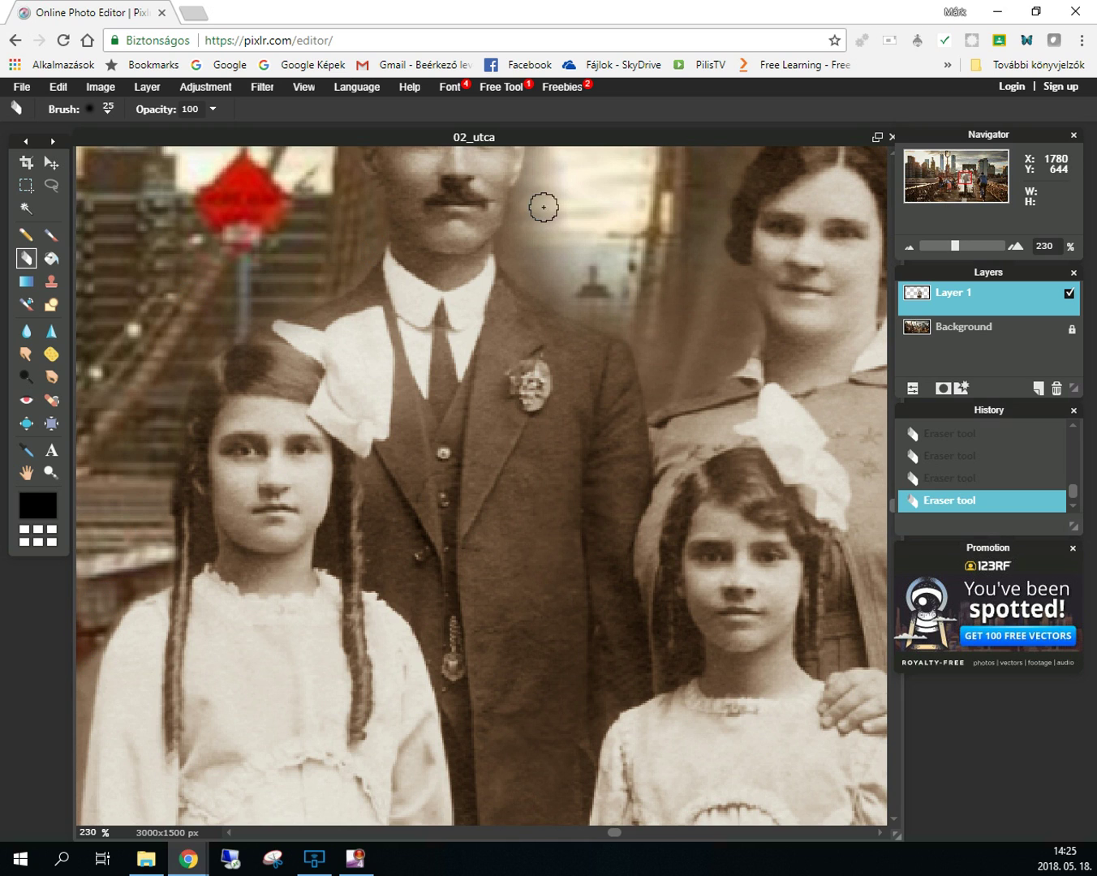
mouse_move(530, 204)
left_mouse_down()
mouse_move(511, 247)
mouse_move(544, 285)
mouse_move(629, 326)
mouse_move(546, 218)
mouse_move(543, 260)
mouse_move(559, 169)
mouse_move(544, 184)
mouse_move(606, 181)
mouse_move(661, 285)
left_mouse_up()
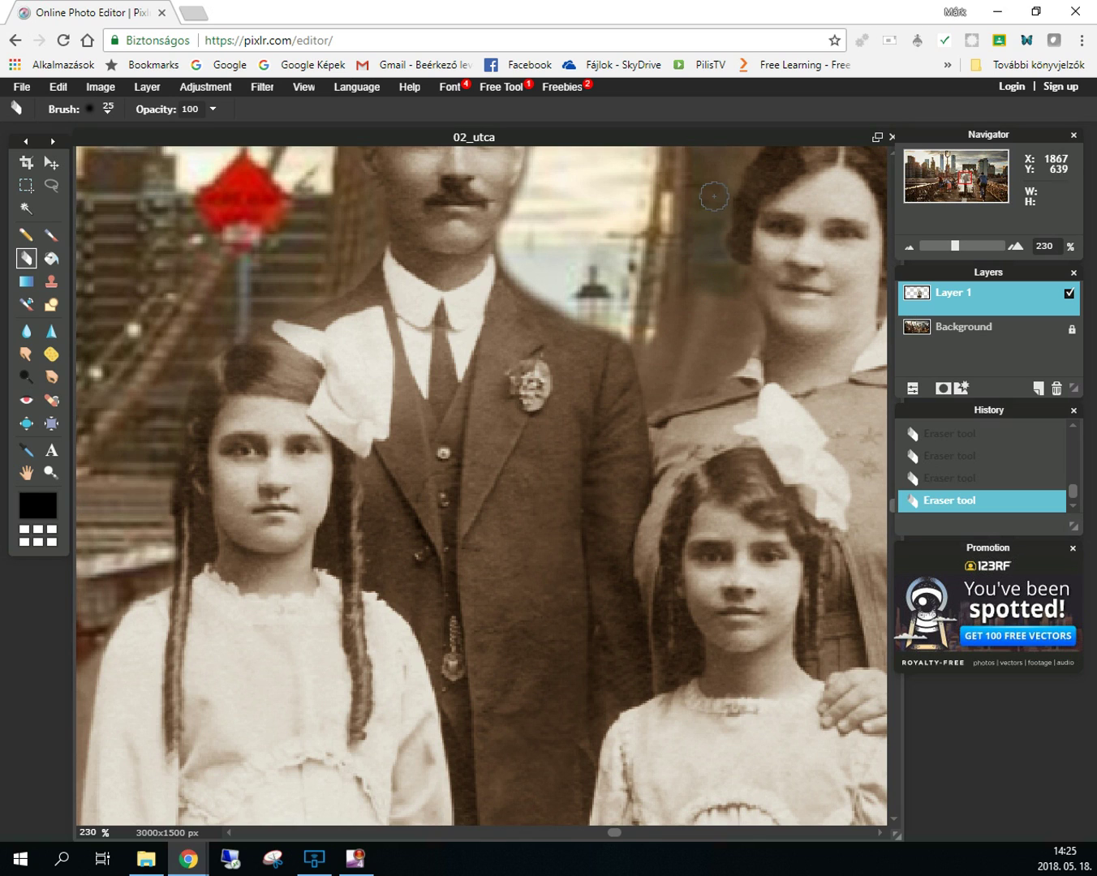
mouse_move(651, 257)
left_mouse_down()
mouse_move(639, 322)
mouse_move(647, 349)
left_mouse_up()
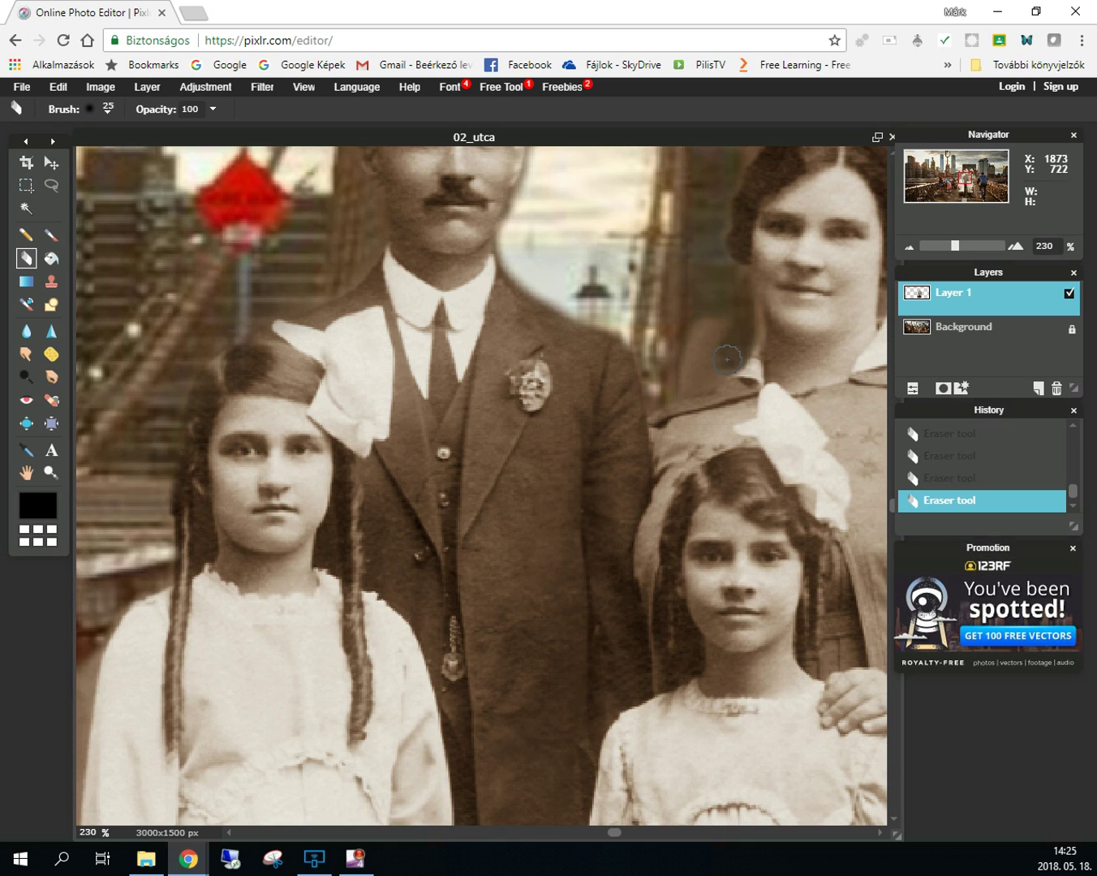
left_click_drag(681, 372, 716, 335)
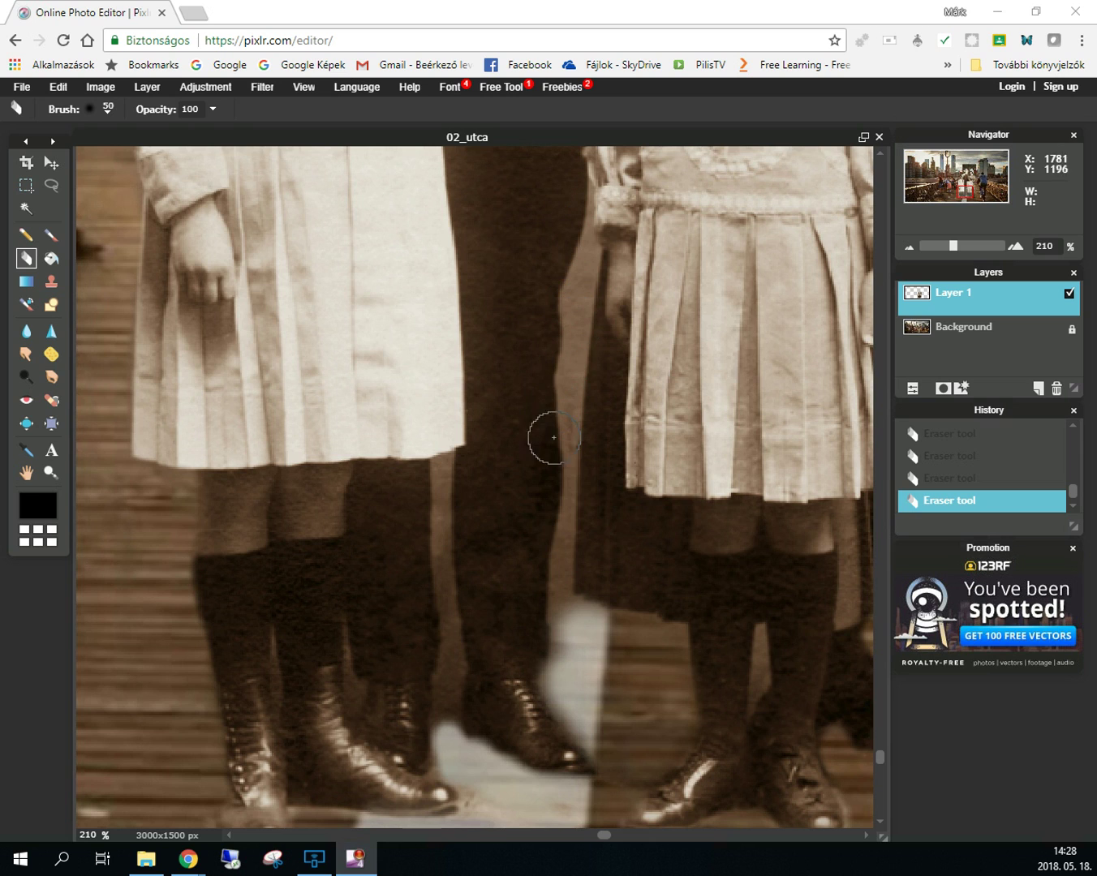
Erase the narrow backdrop strip between the man's leg and the dark skirt beside it with a soft 9 eraser
left_click(106, 108)
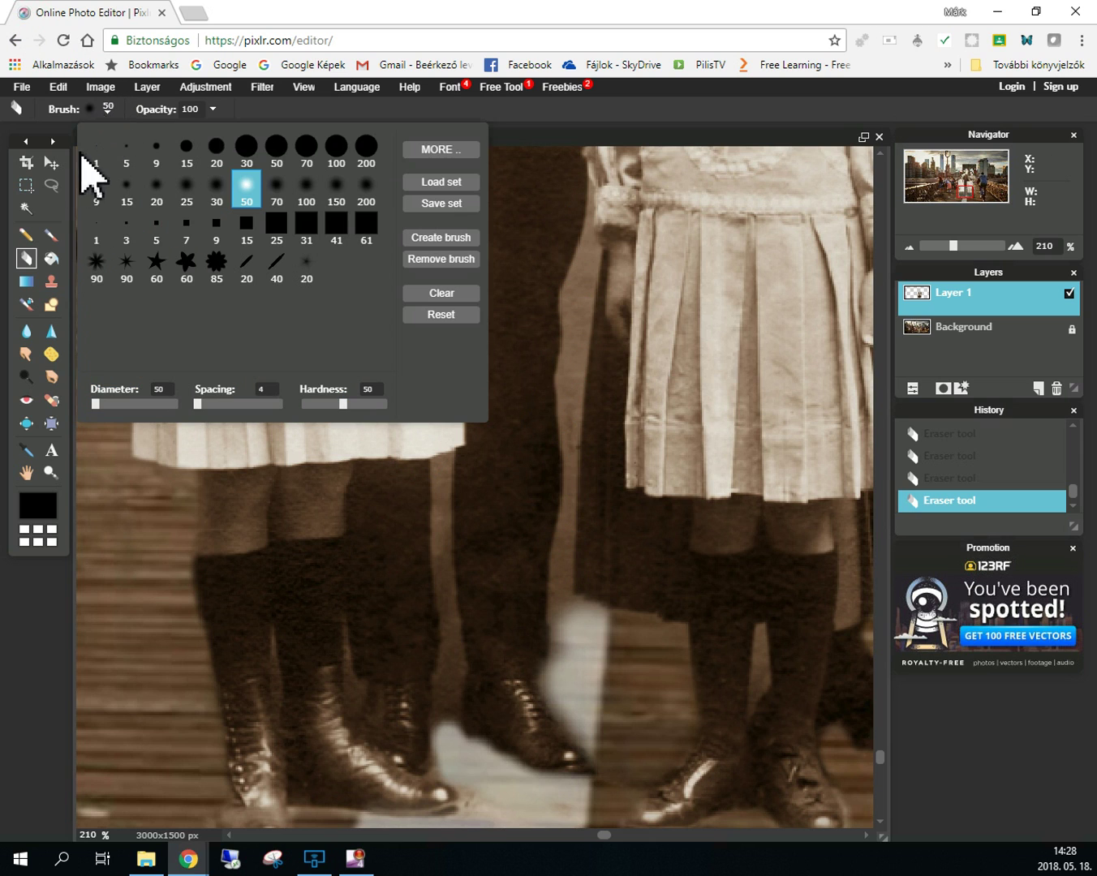
left_click(93, 192)
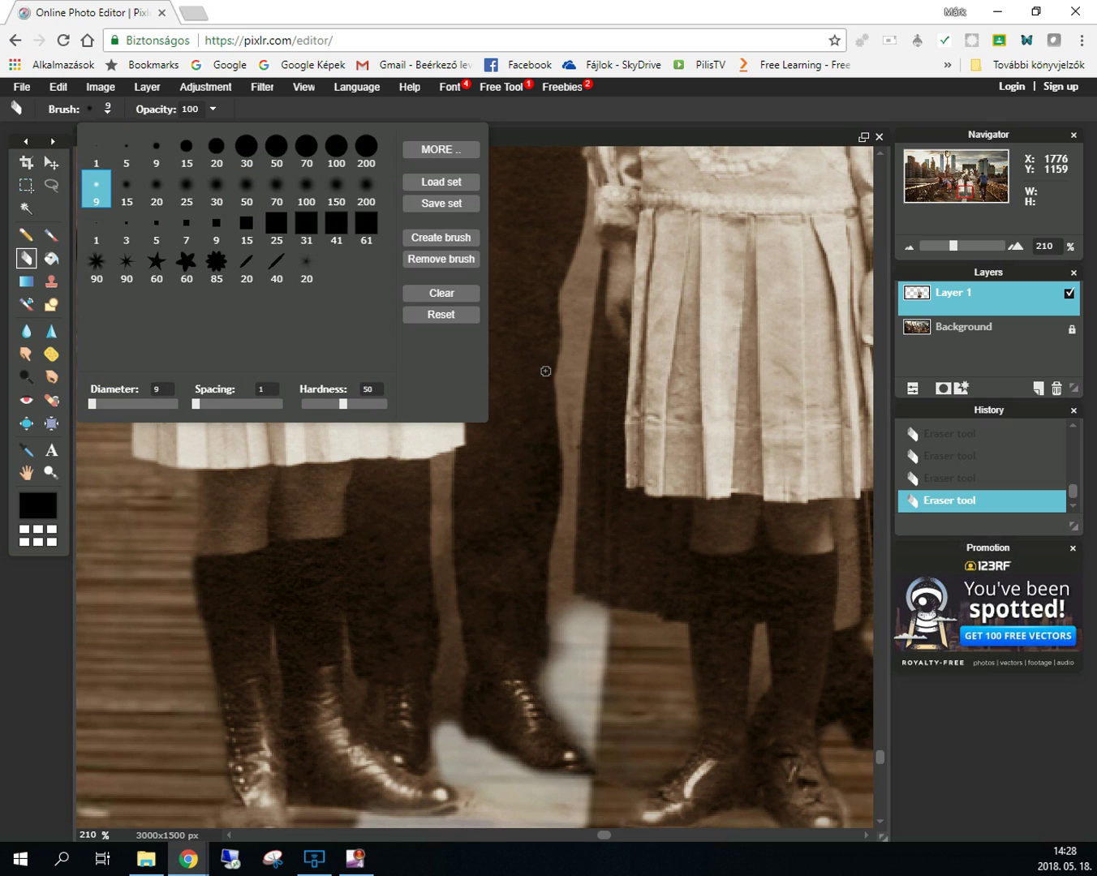
left_click(572, 484)
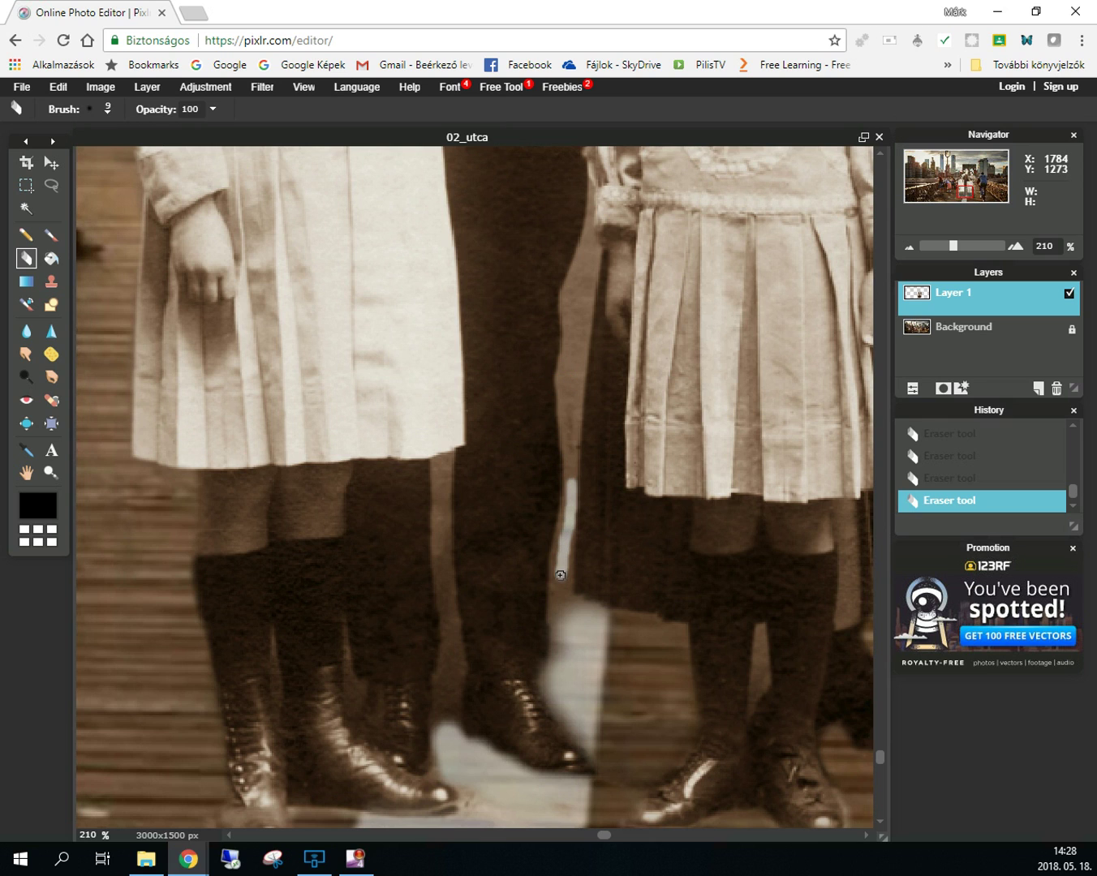
left_click(91, 110)
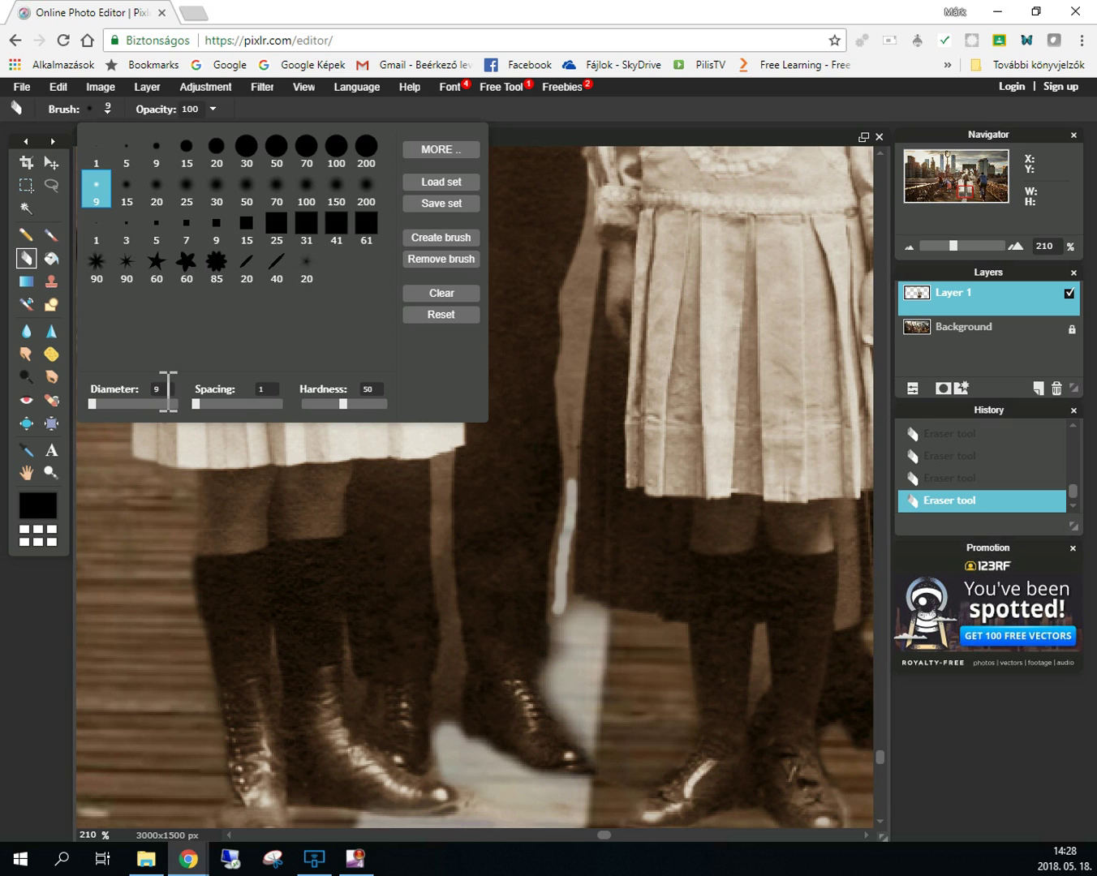
left_click(563, 385)
mouse_move(563, 385)
left_mouse_down()
mouse_move(556, 665)
mouse_move(554, 616)
mouse_move(575, 588)
mouse_move(592, 605)
mouse_move(560, 605)
mouse_move(586, 608)
mouse_move(563, 616)
mouse_move(575, 622)
mouse_move(577, 610)
mouse_move(554, 669)
left_mouse_up()
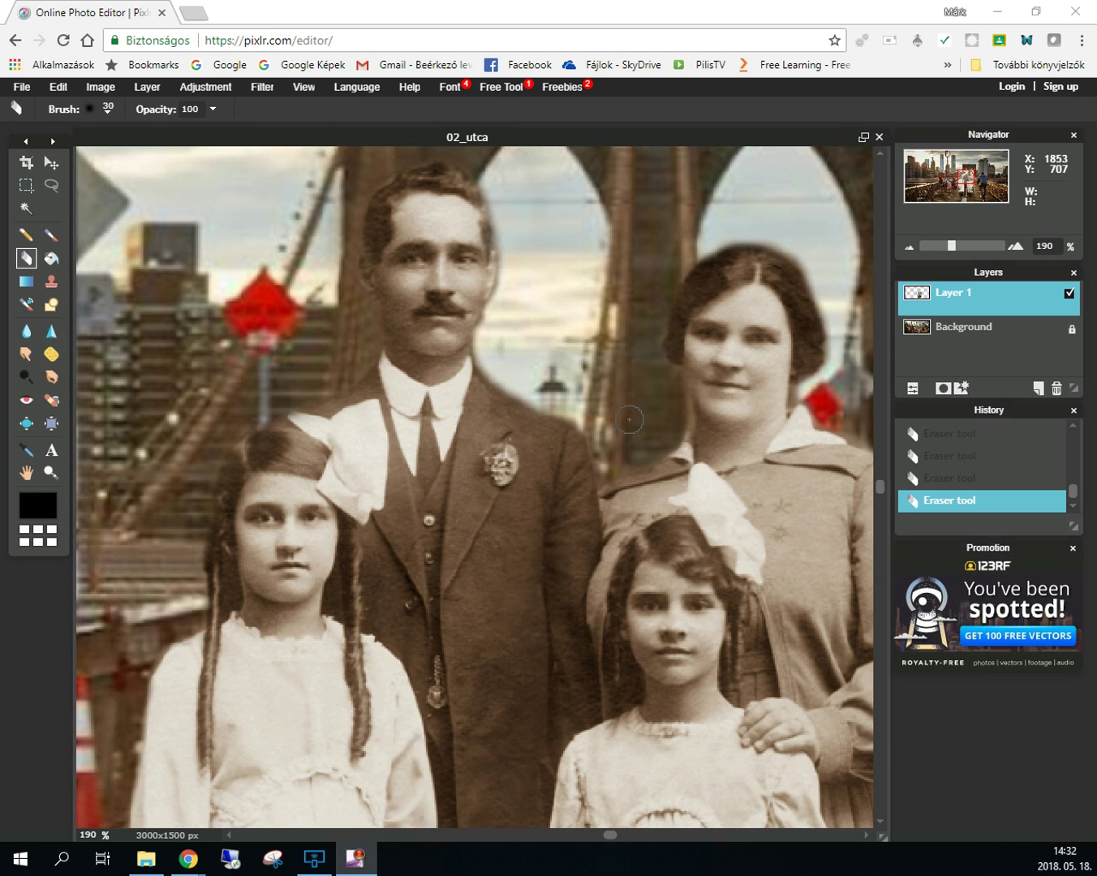
Flatten the image so the cut-out family and the street become a single layer
scroll(622, 460, "down", 5)
scroll(622, 460, "down", 5)
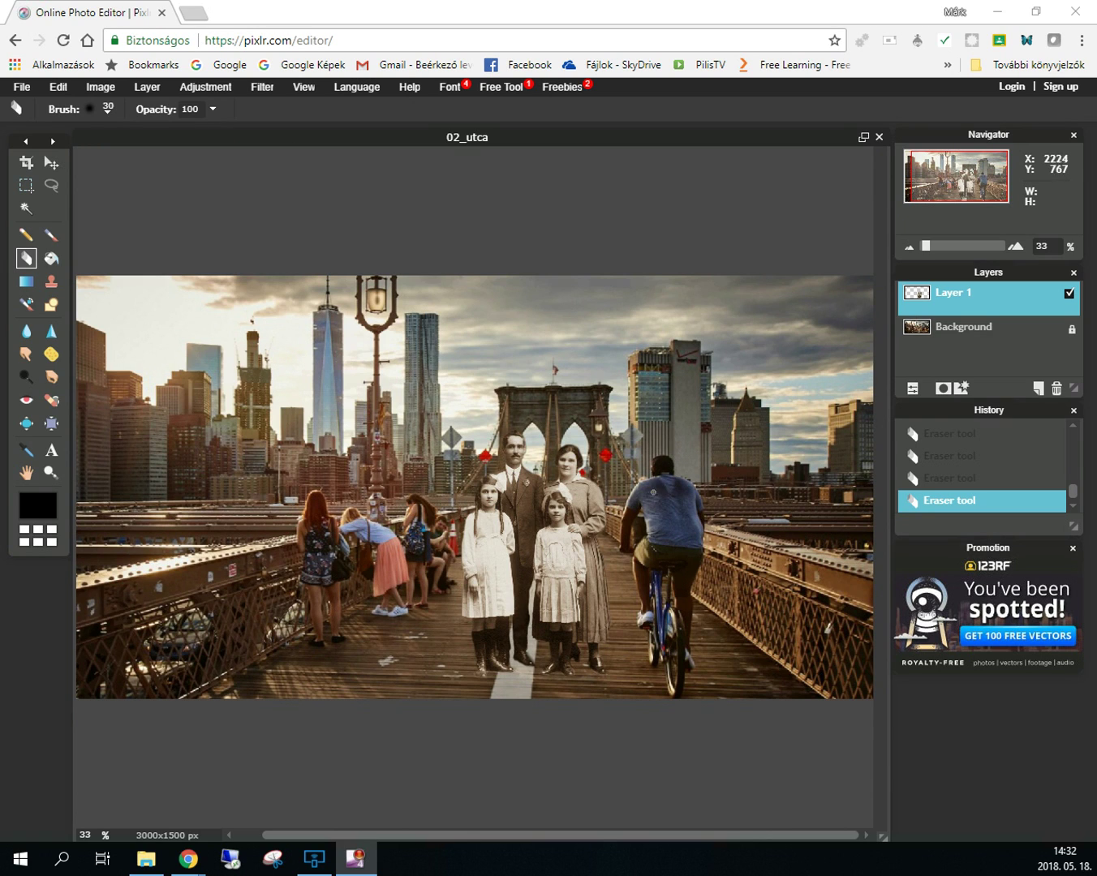
left_click(146, 89)
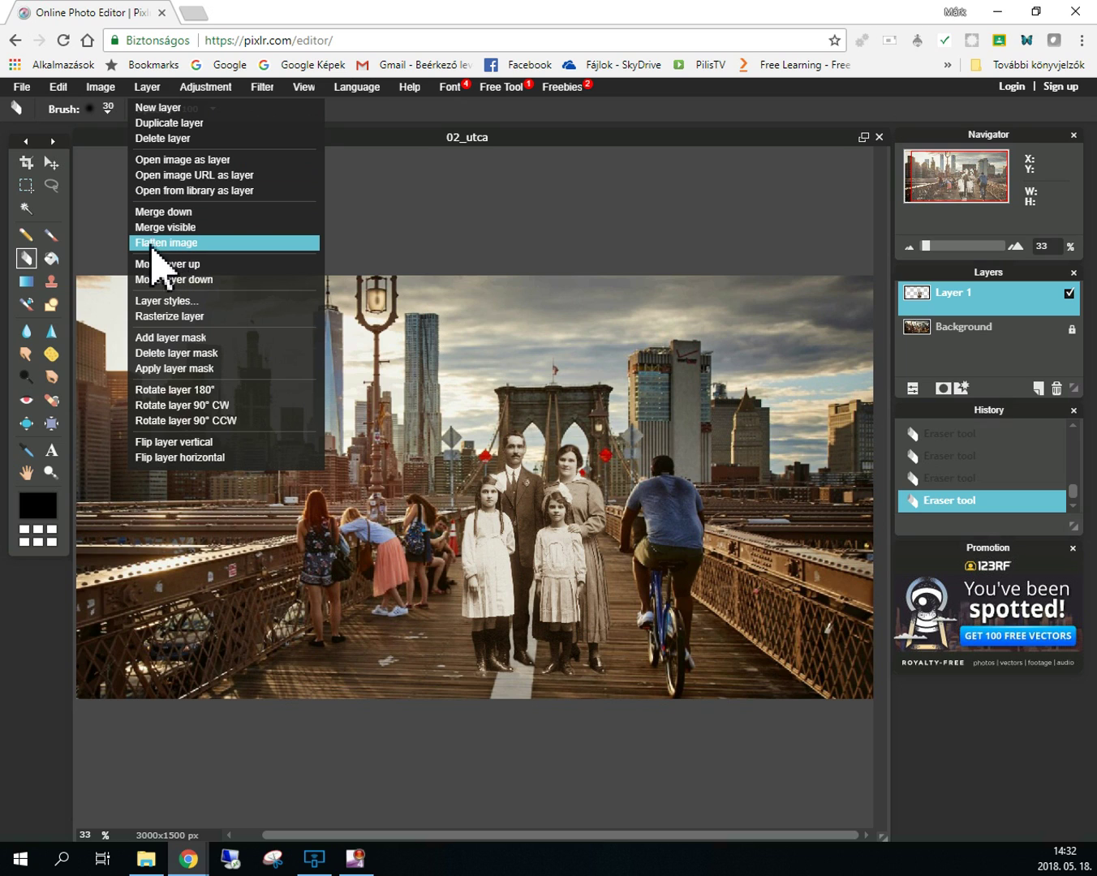
left_click(191, 245)
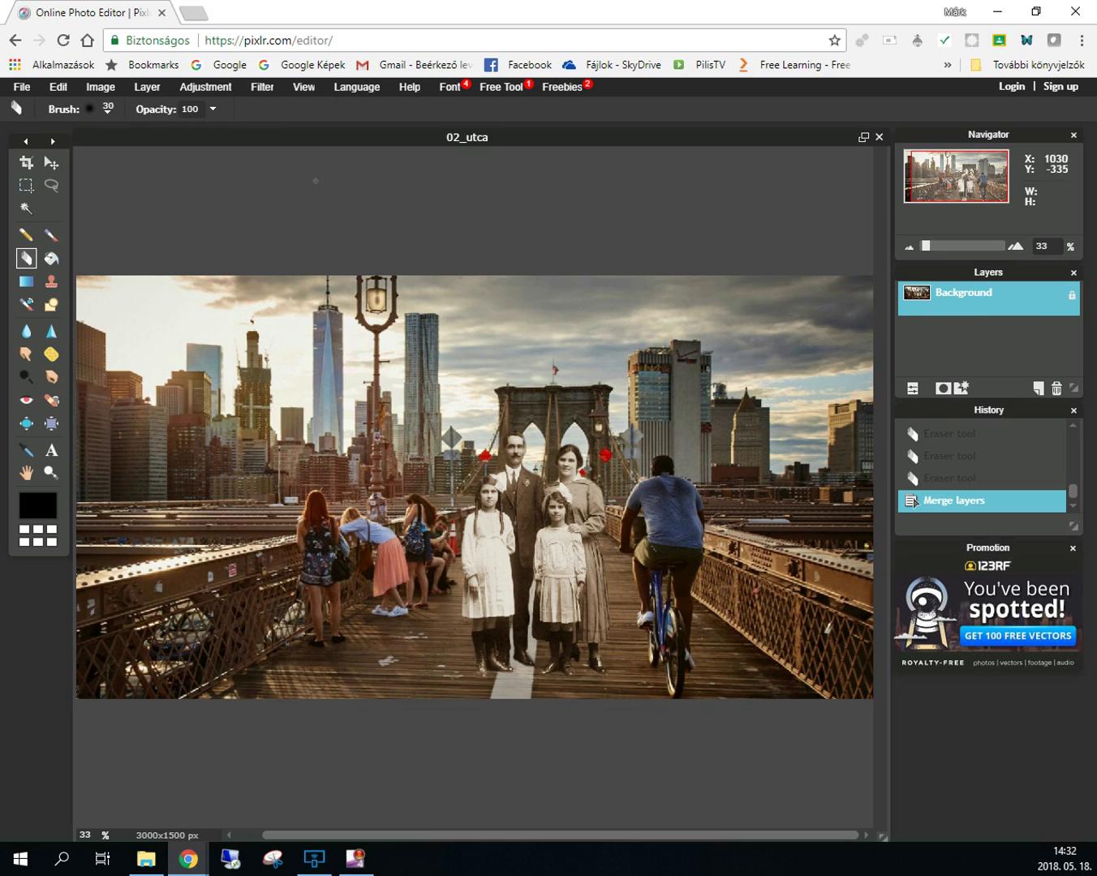
Open the save settings for the flattened composite
left_click(22, 87)
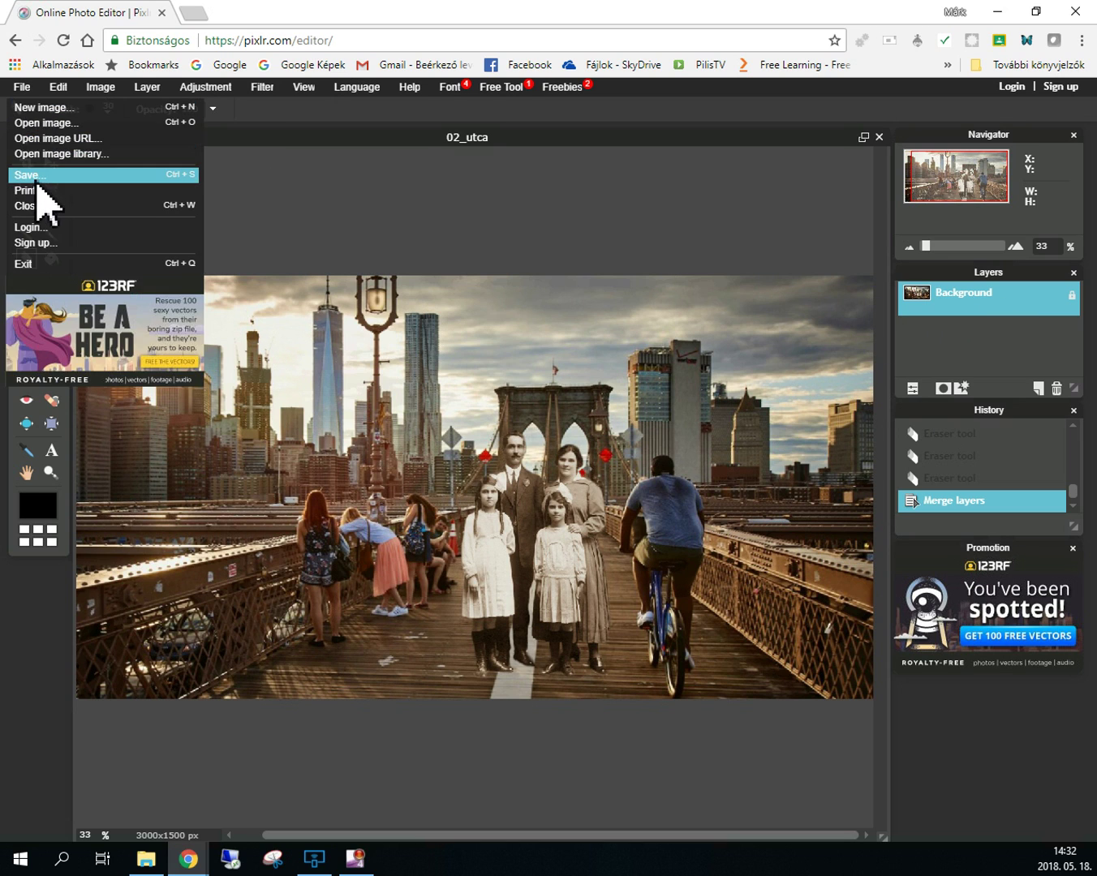
left_click(37, 179)
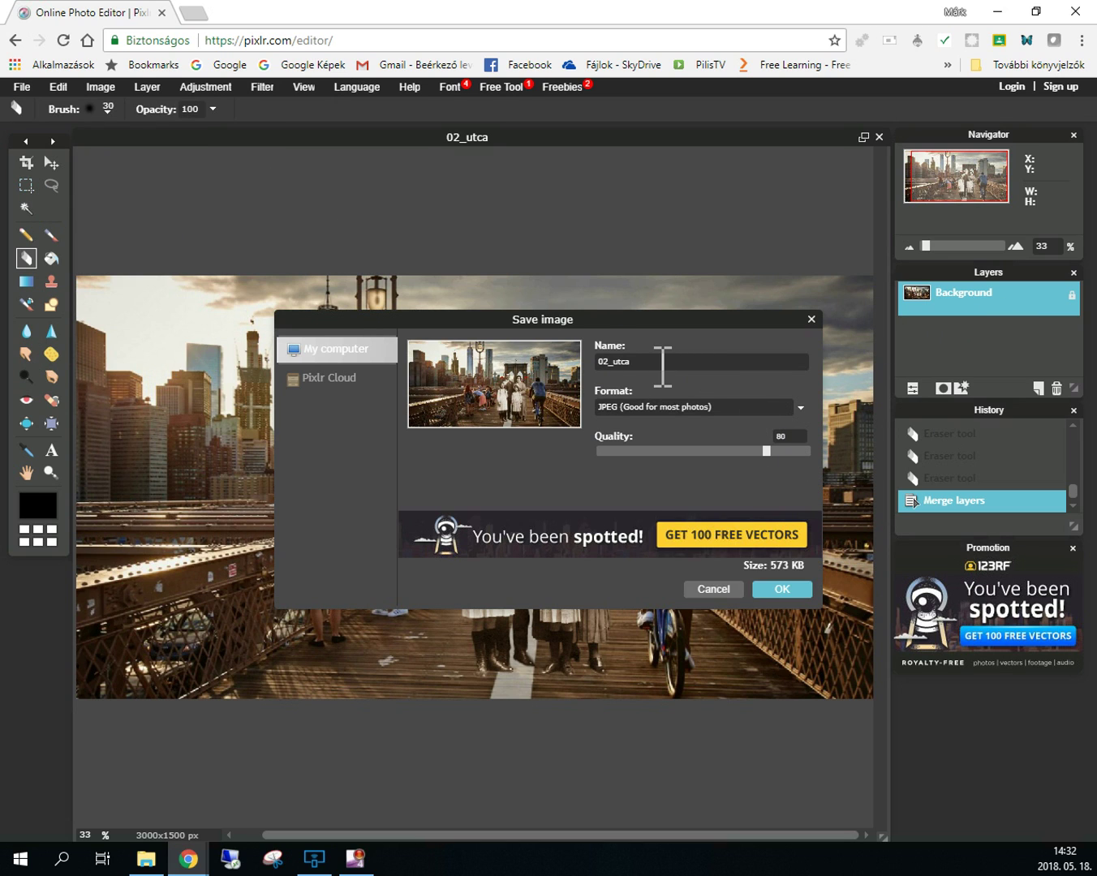